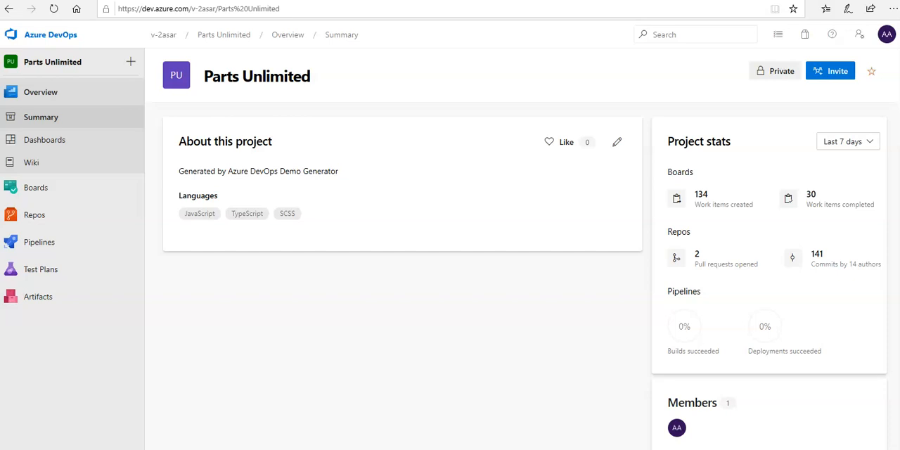
Step: Open the pipelines of the Parts Unlimited project and start a new pipeline with the classic editor instead of YAML
mouse_move(54, 241)
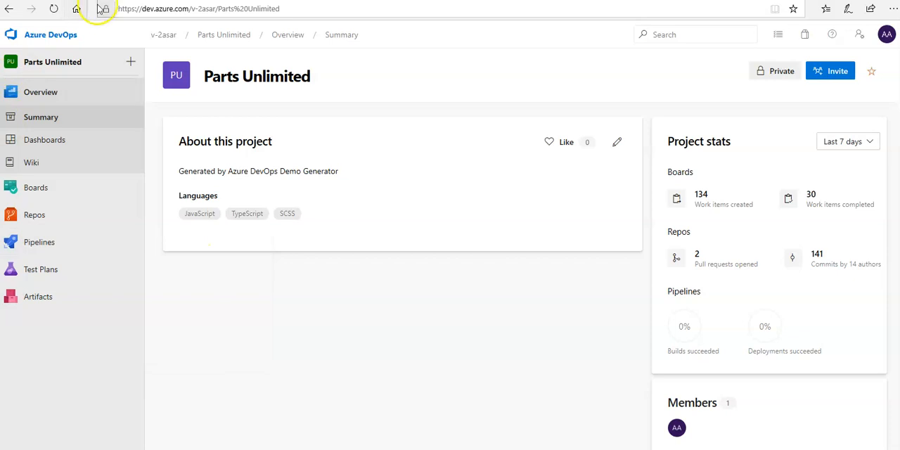
left_click(47, 42)
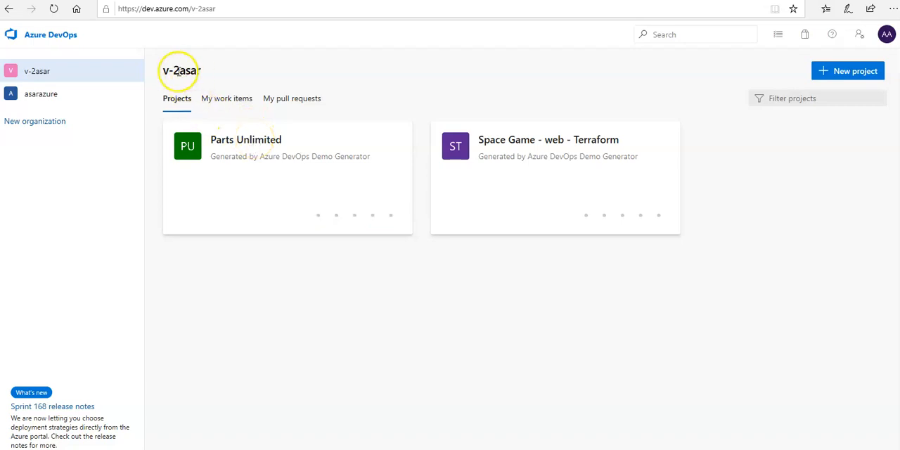
left_click(258, 144)
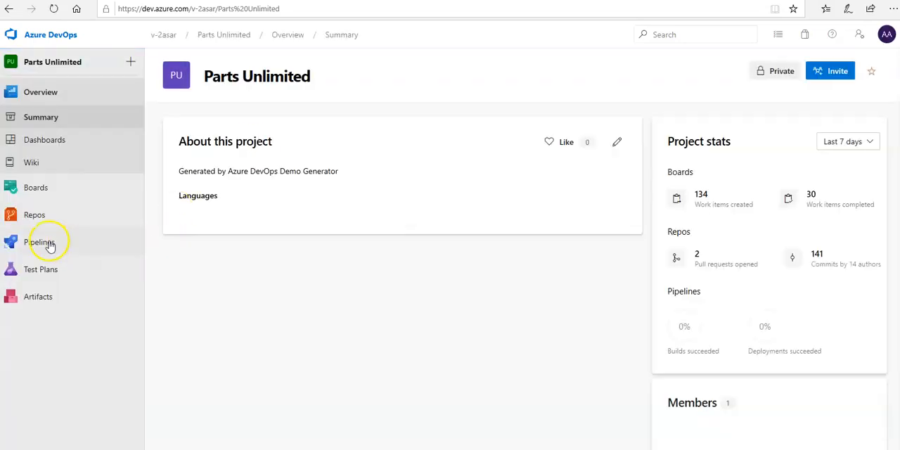
mouse_move(54, 245)
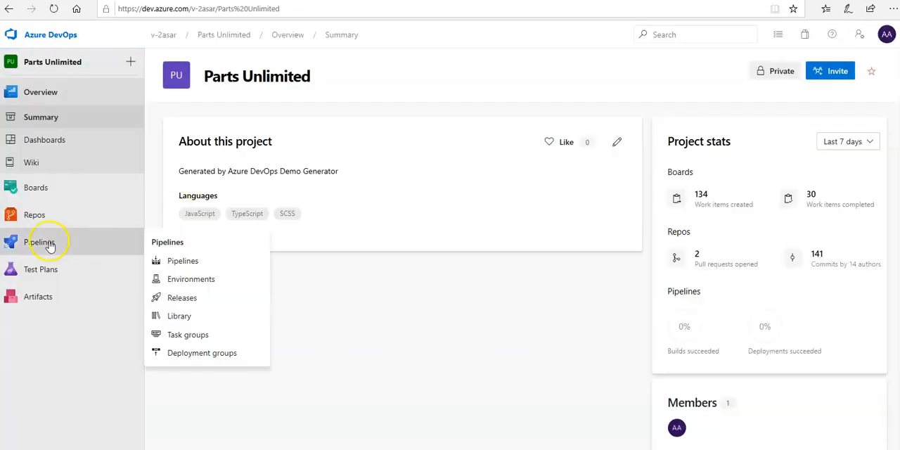
left_click(180, 261)
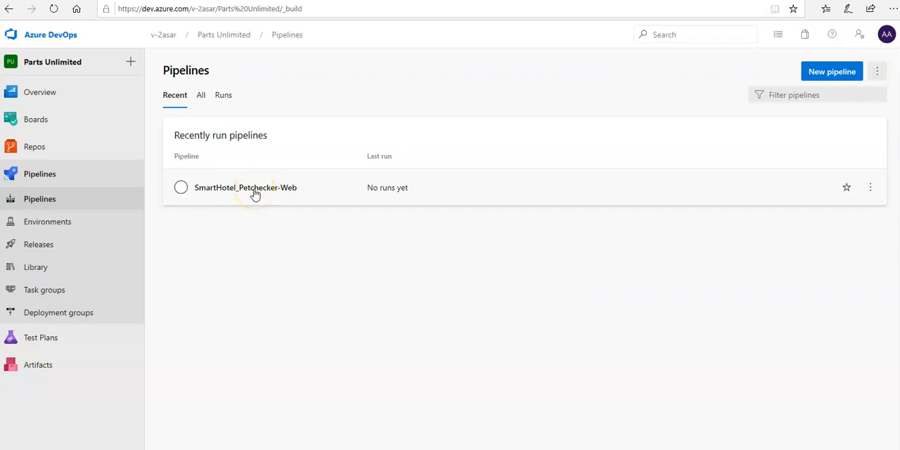
left_click(829, 77)
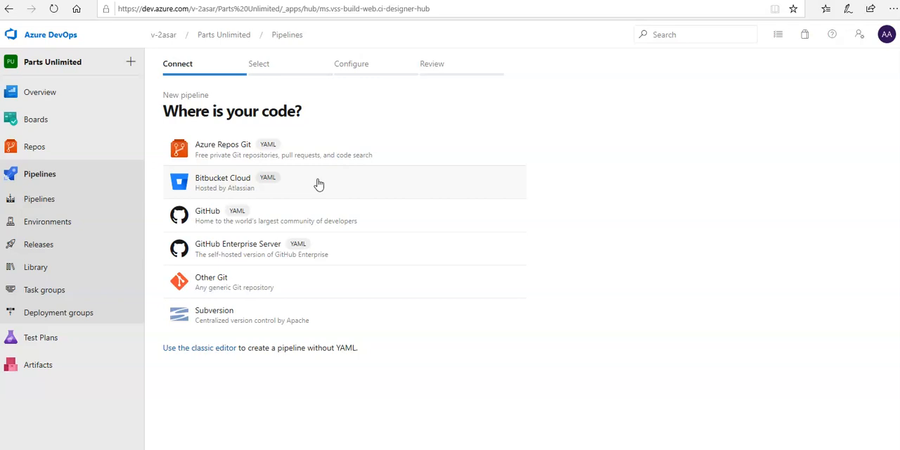
left_click(202, 348)
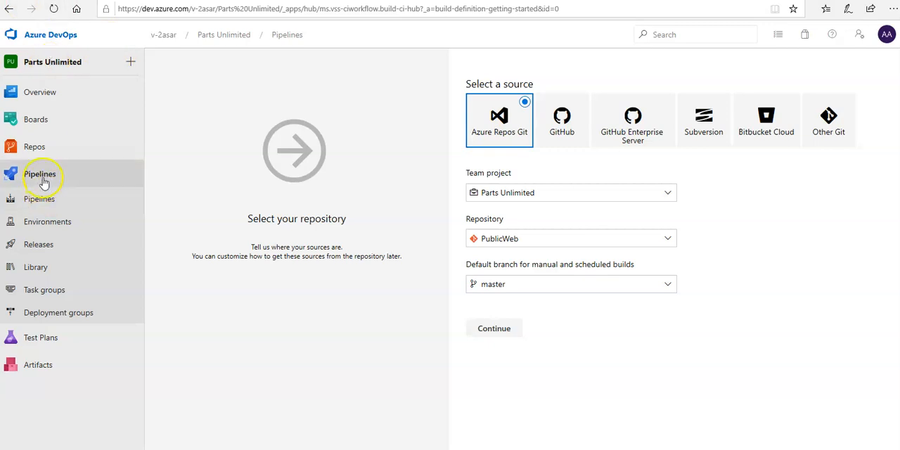
Step: Open the project's repository files in a separate browser tab and look through the branches of the PublicWeb repository
mouse_move(35, 147)
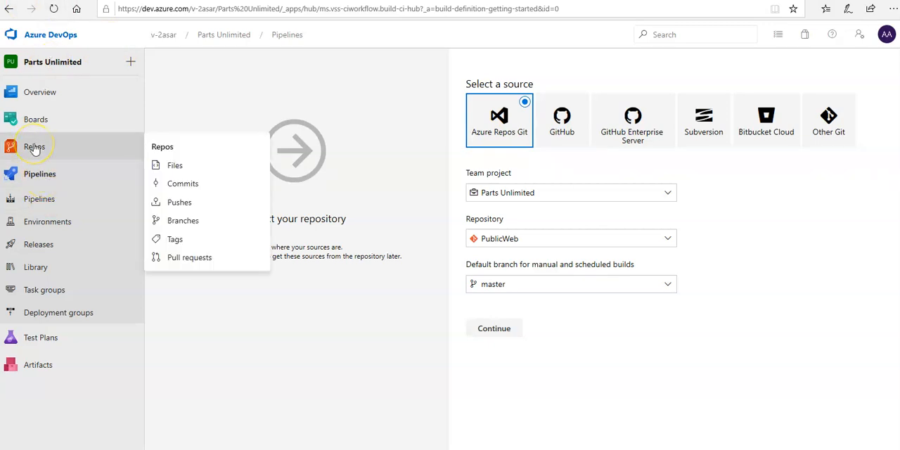
right_click(180, 169)
left_click(197, 121)
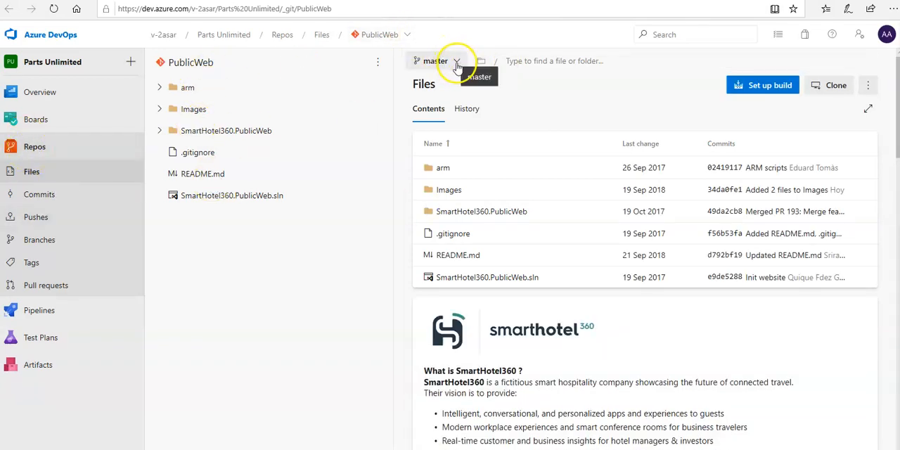
left_click(452, 61)
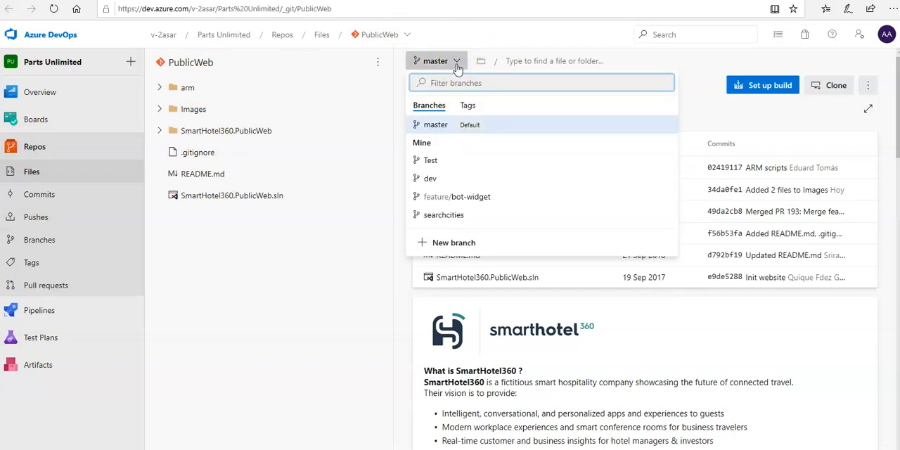
left_click(438, 135)
left_click(428, 166)
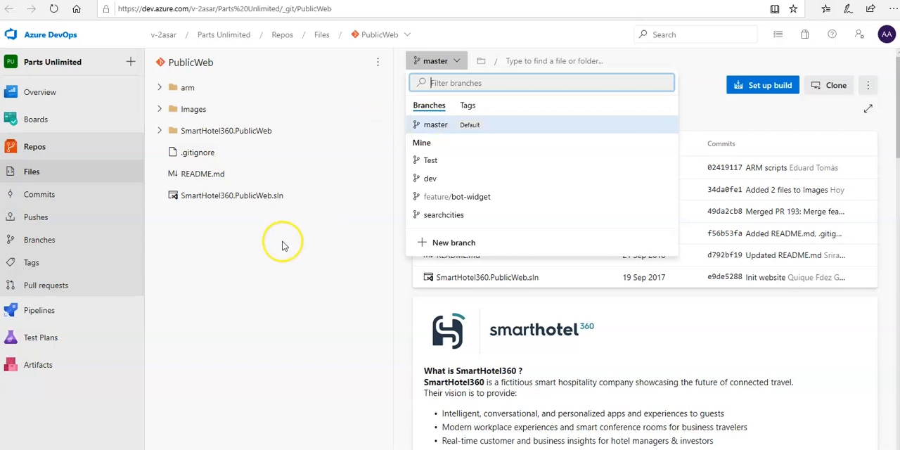
left_click(214, 295)
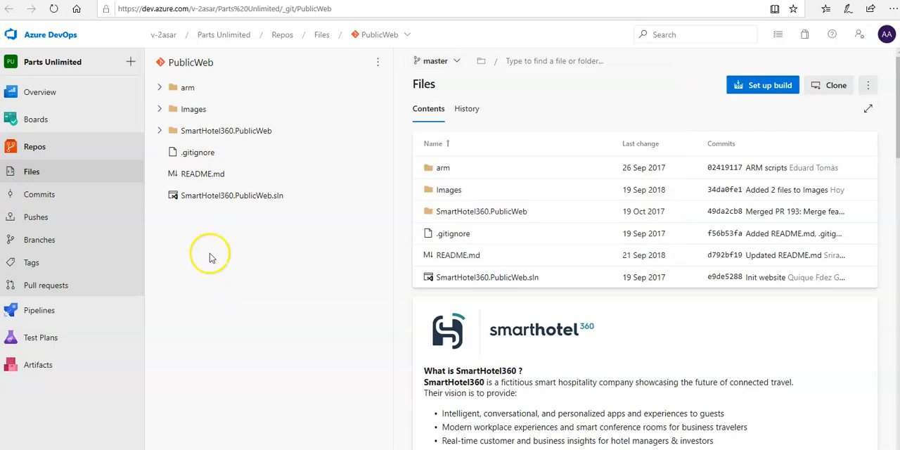
Step: Examine the deployment files in the arm folder and the contents of the SmartHotel360.PublicWeb folder on the master branch
left_click(159, 89)
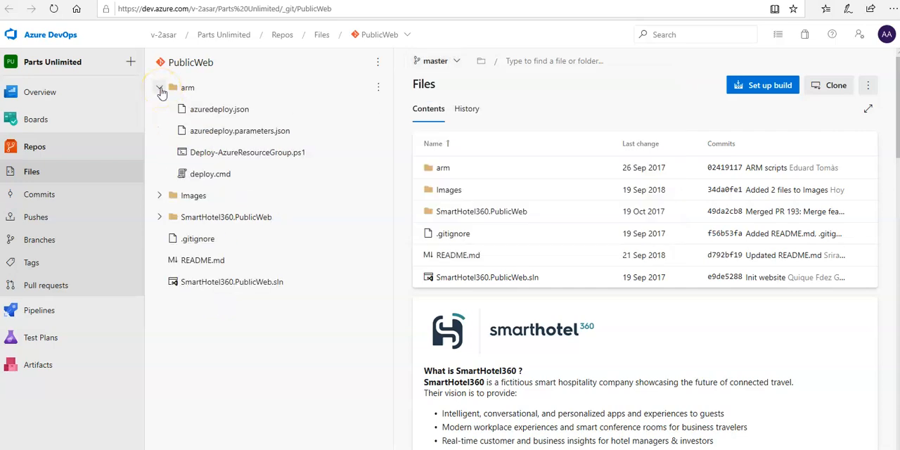
left_click(220, 112)
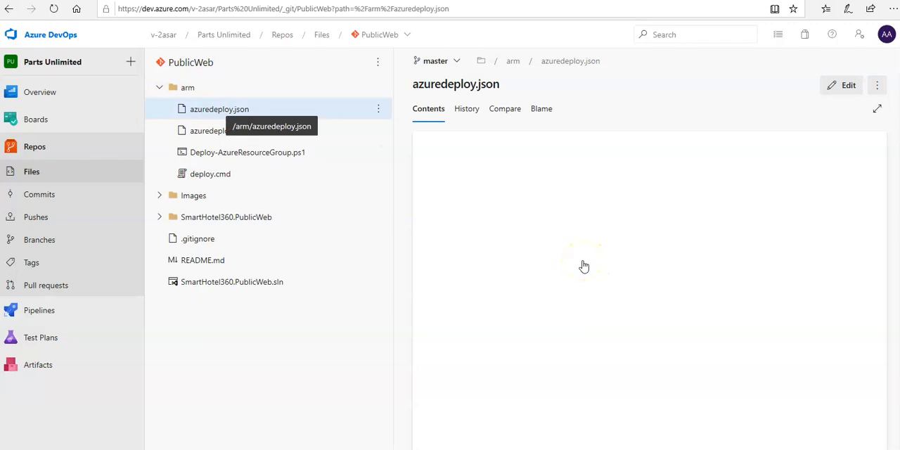
left_click(276, 158)
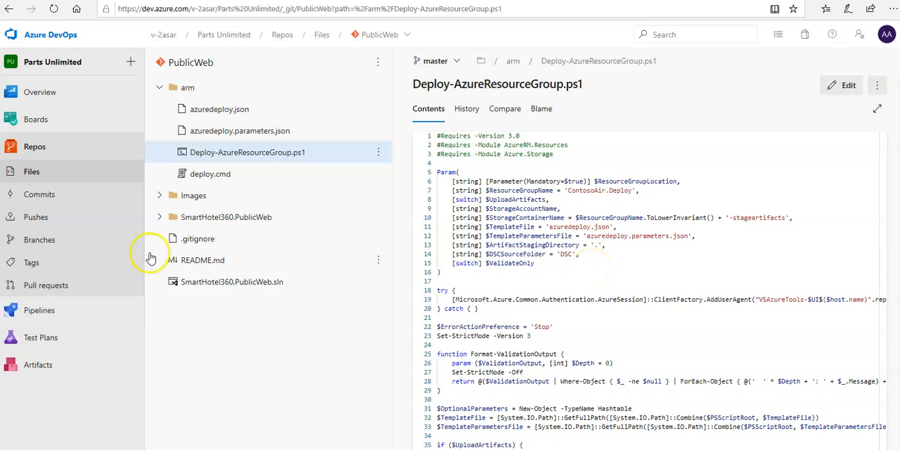
left_click(158, 217)
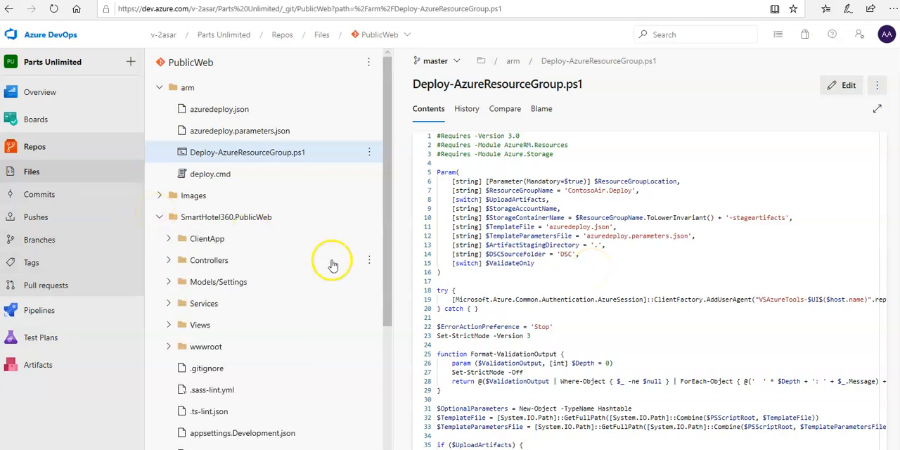
scroll(329, 263, "down", 2)
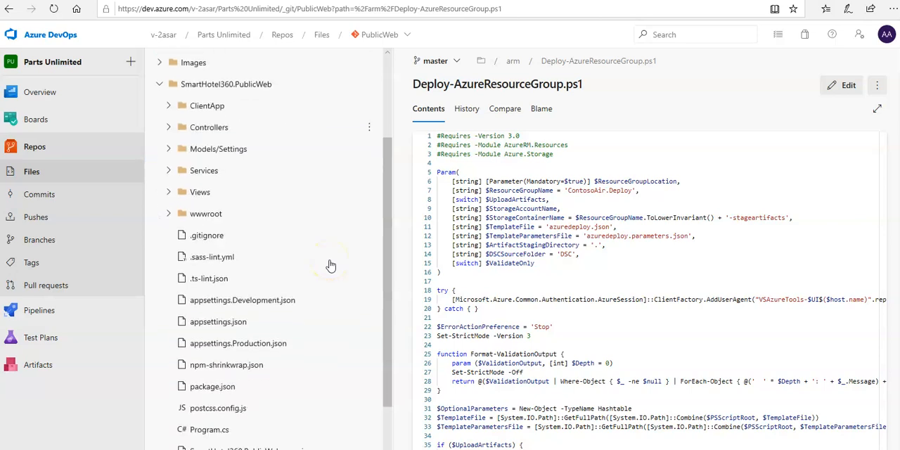
scroll(330, 265, "down", 2)
scroll(330, 265, "up", 4)
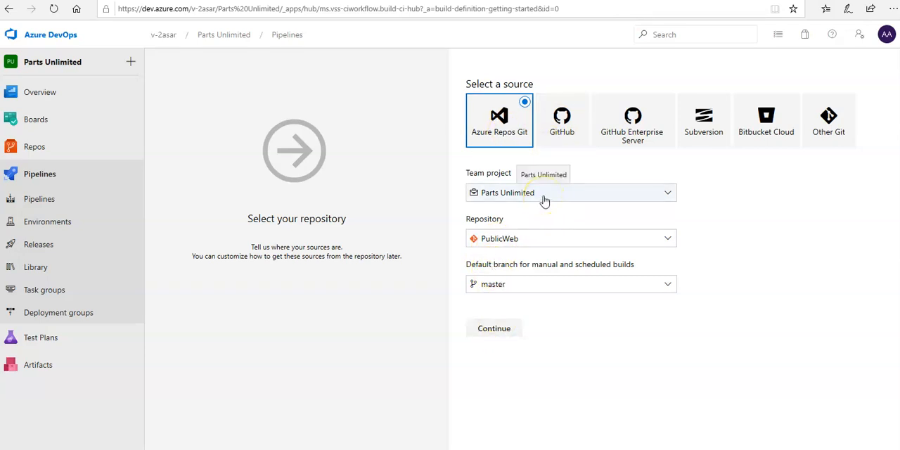
Step: Return to the new pipeline and confirm the PublicWeb repository with the master branch as its Azure Repos Git source
left_click(540, 241)
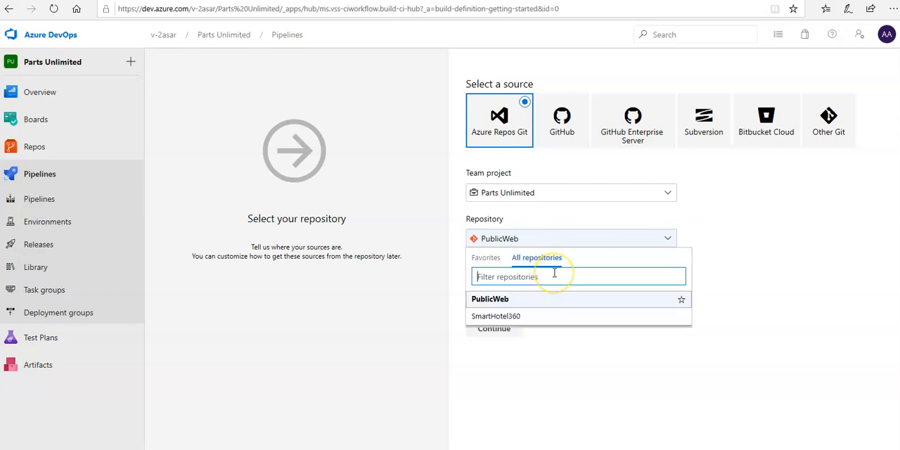
left_click(507, 298)
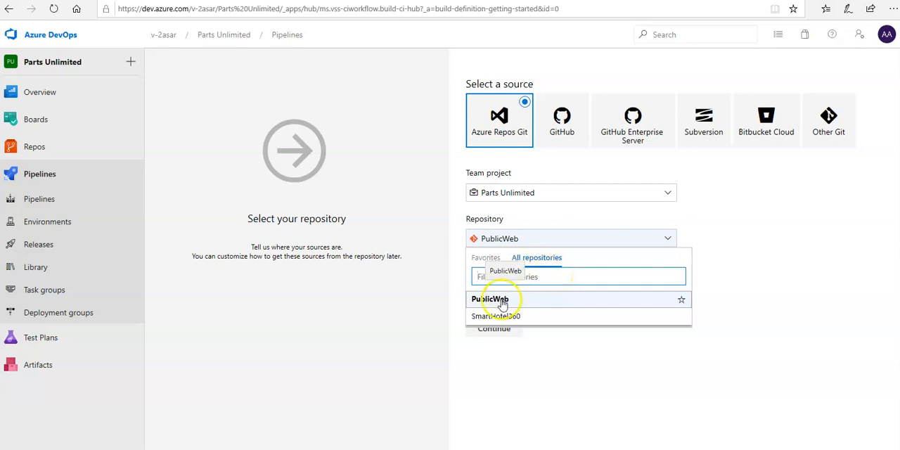
left_click(523, 243)
left_click(484, 259)
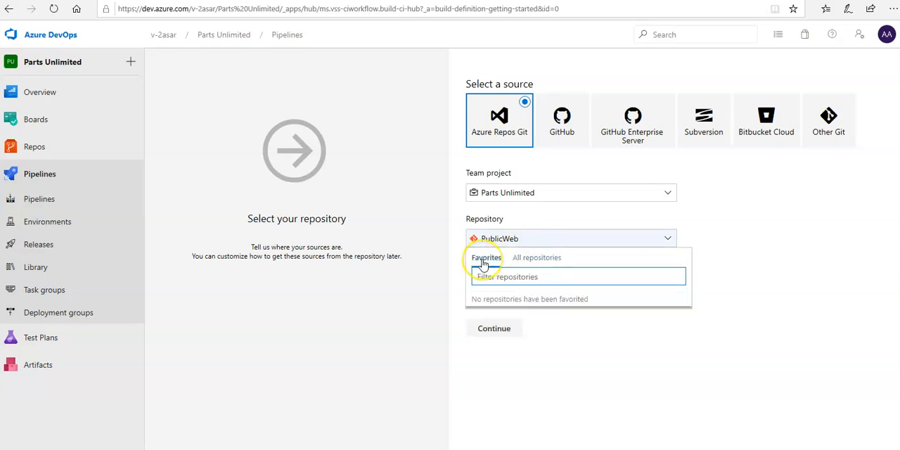
left_click(527, 258)
left_click(496, 301)
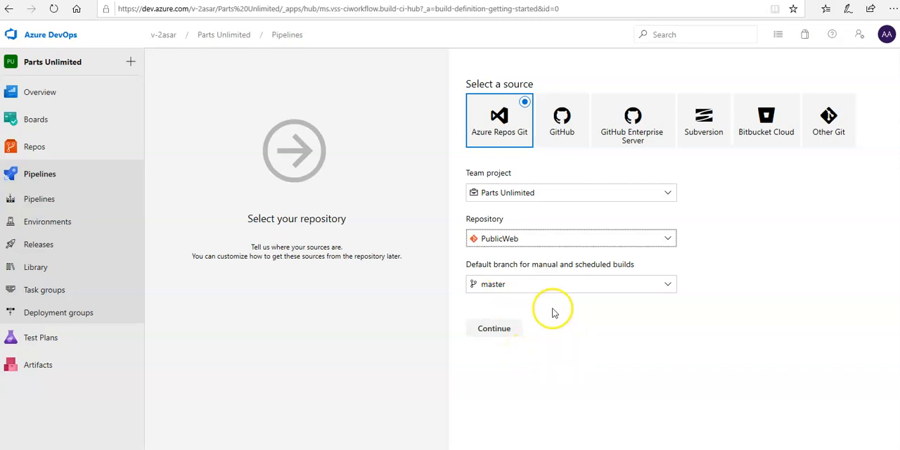
left_click(501, 329)
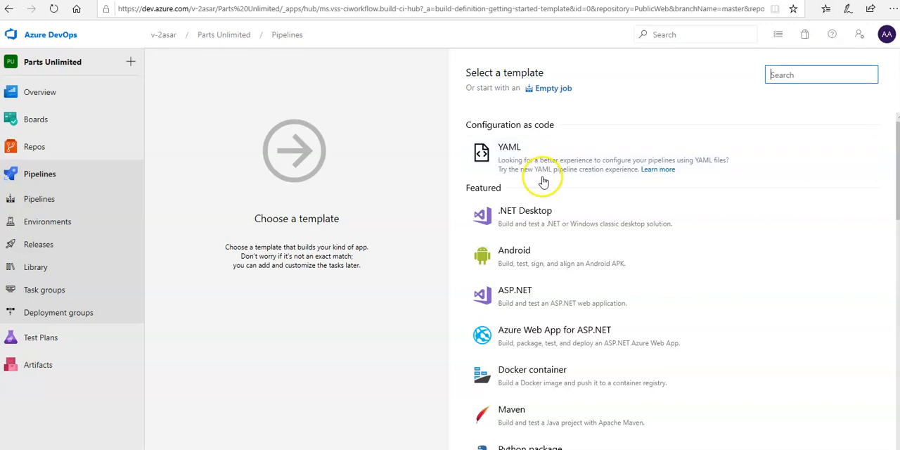
Step: Apply the ASP.NET template to the new build pipeline
scroll(575, 285, "down", 1)
scroll(576, 284, "up", 1)
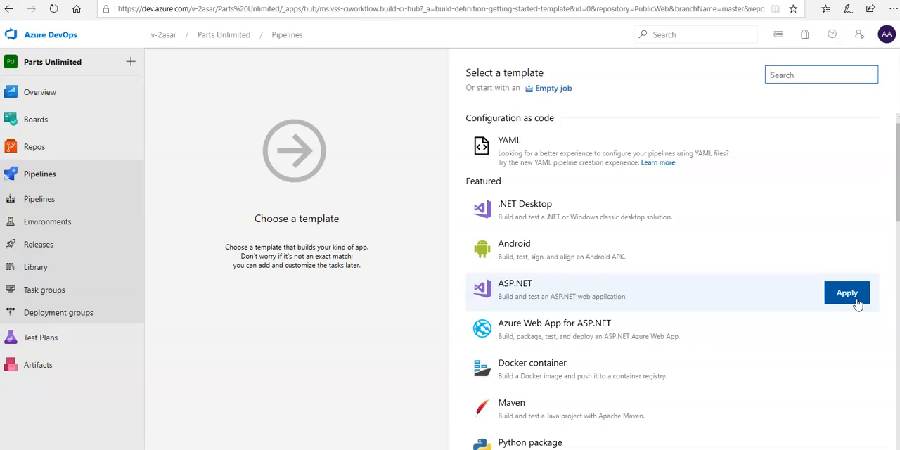
left_click(856, 302)
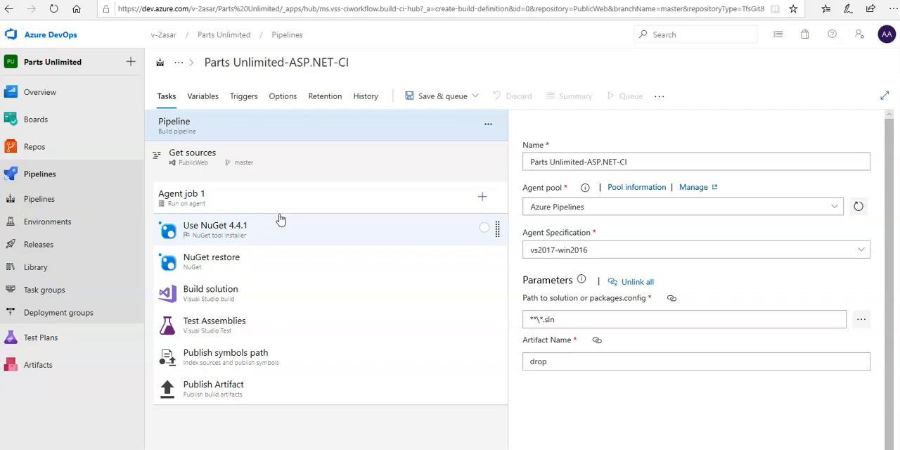
Step: Review the settings of the Use NuGet, Build solution, Test Assemblies, Publish symbols path and Publish Artifact tasks
left_click(239, 238)
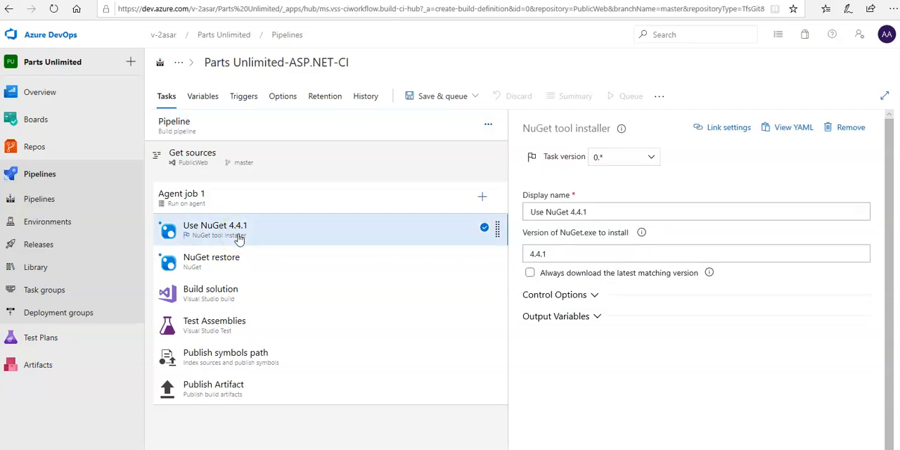
left_click(594, 296)
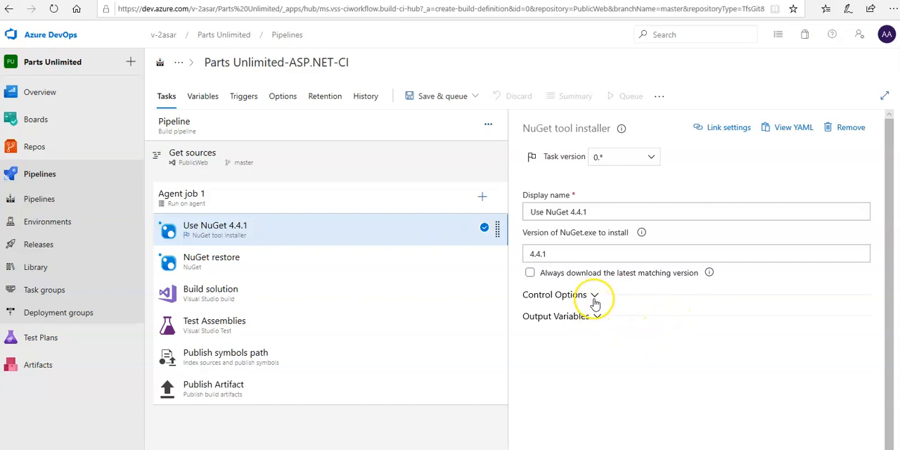
left_click(593, 301)
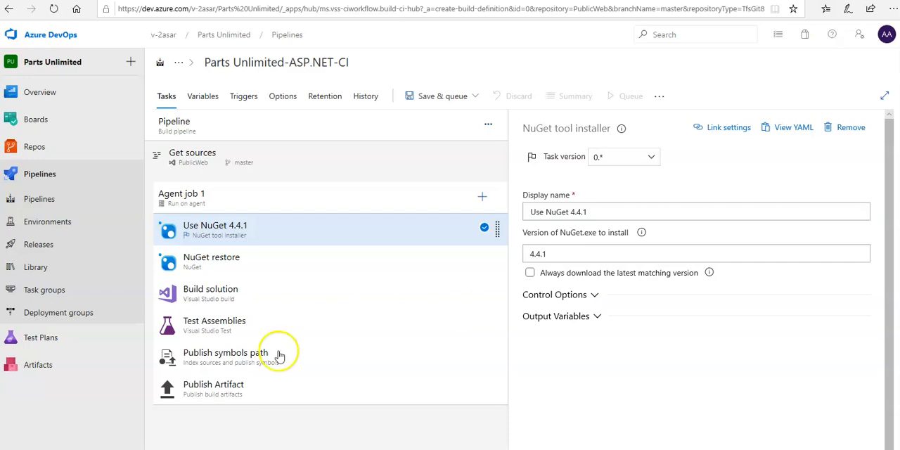
left_click(232, 299)
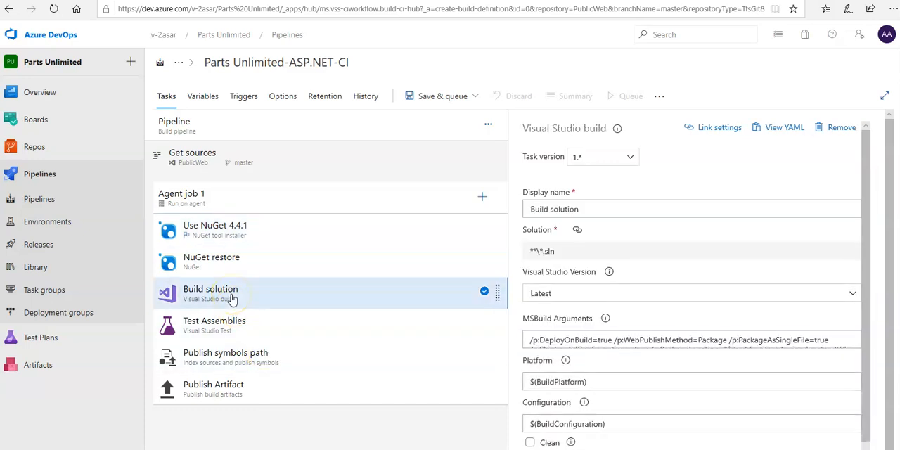
scroll(747, 314, "down", 2)
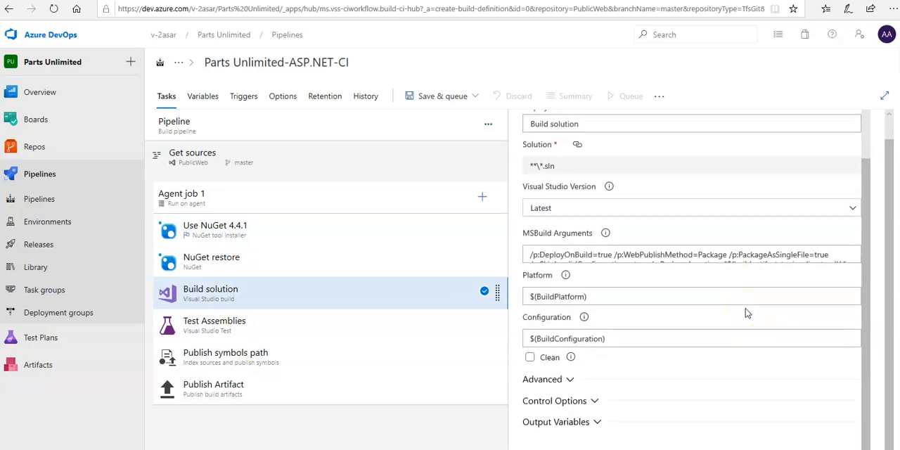
scroll(747, 313, "up", 1)
triple_click(746, 322)
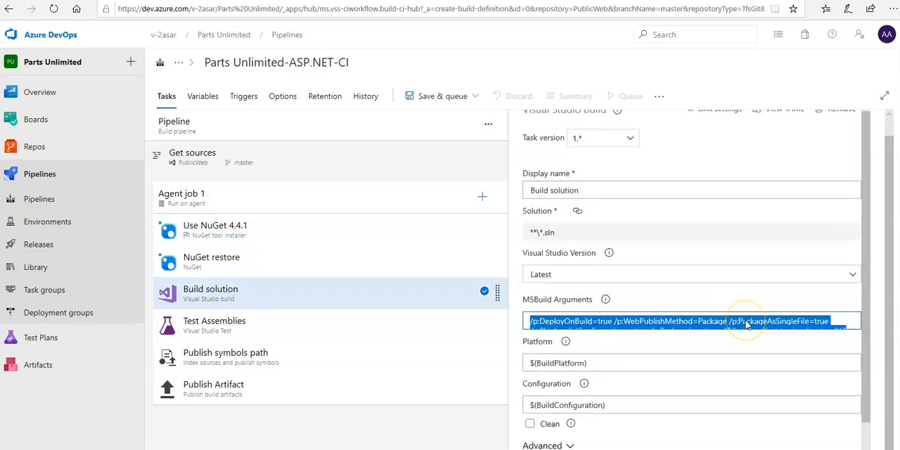
scroll(747, 323, "down", 1)
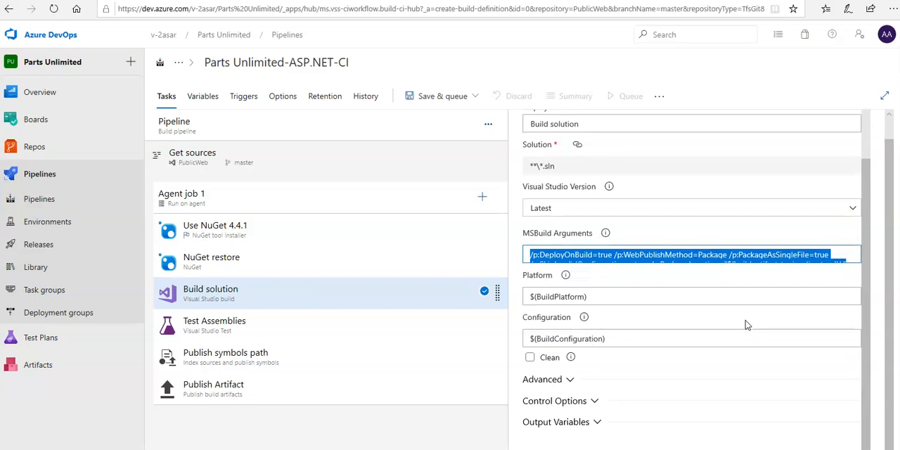
left_click(213, 335)
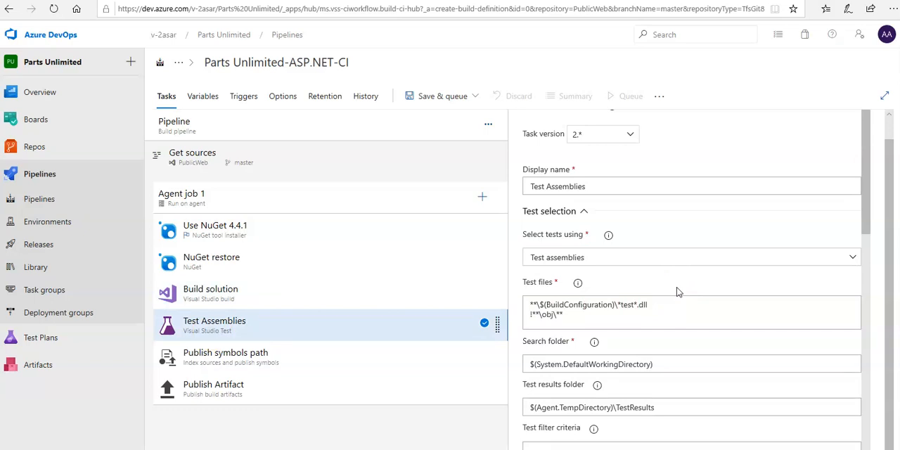
left_click(230, 359)
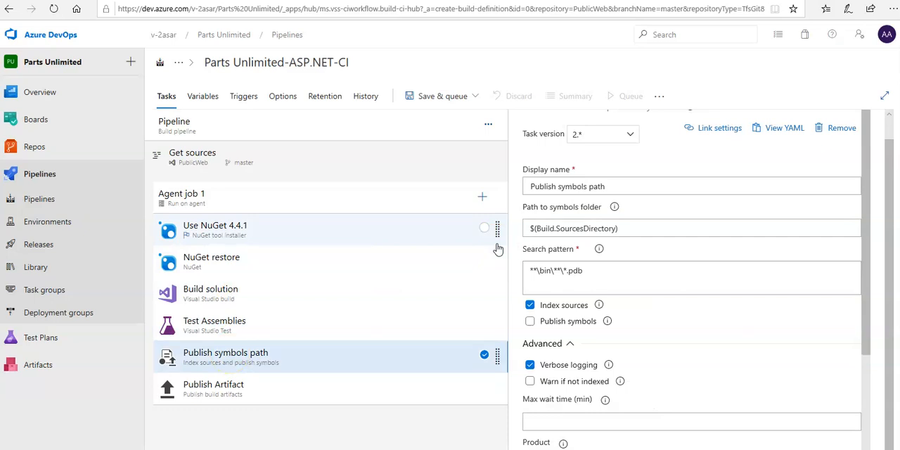
left_click(218, 397)
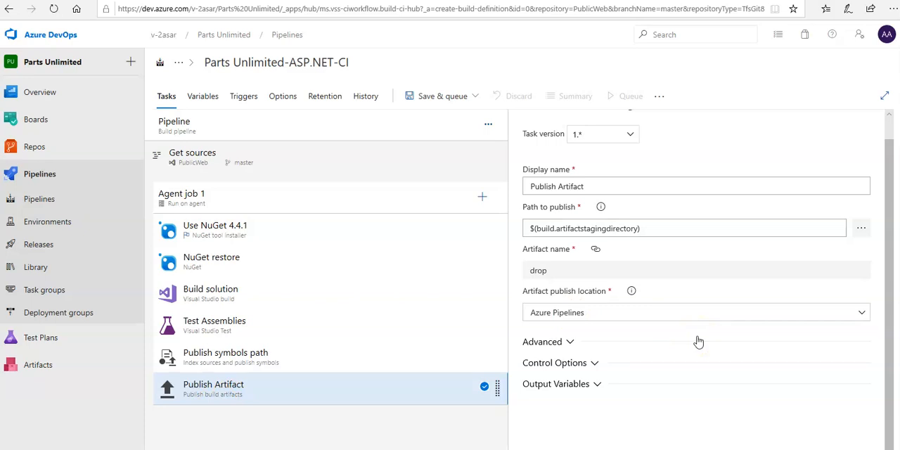
Step: Review the pipeline variables and try adding a blank variable row, removing it again
left_click(205, 99)
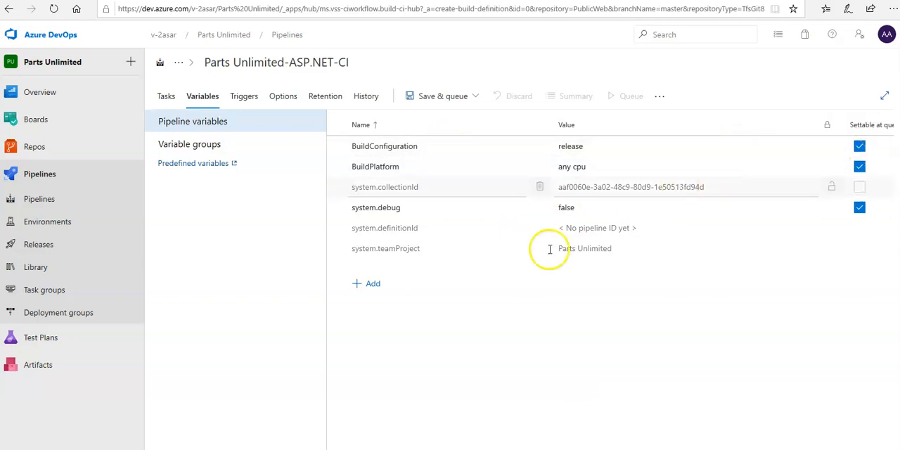
left_click(369, 284)
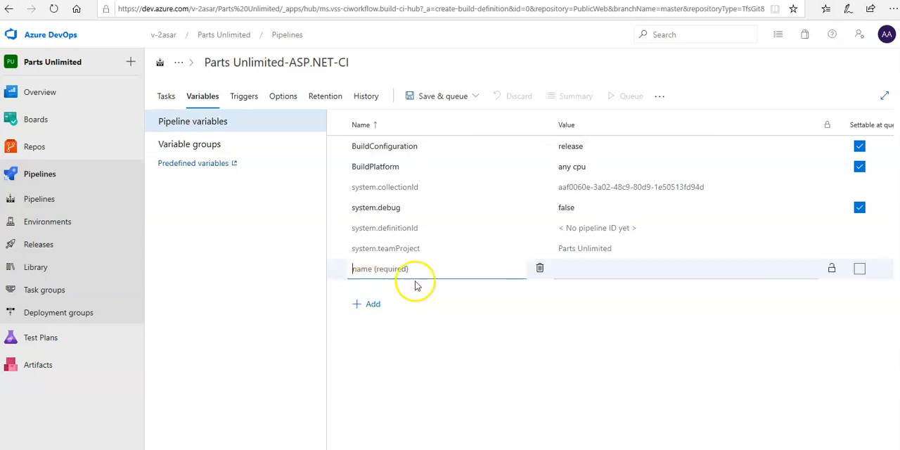
left_click(538, 277)
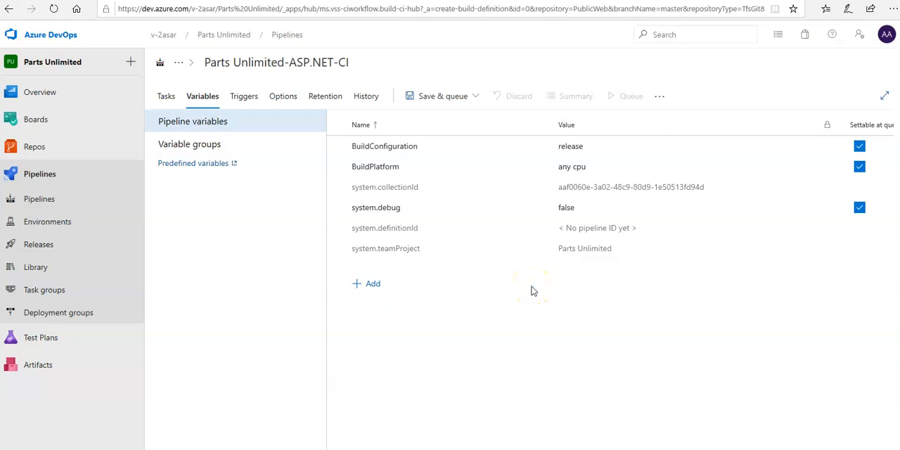
Step: Enable the continuous integration trigger for the PublicWeb repository, keeping the branch filter that includes master
left_click(246, 104)
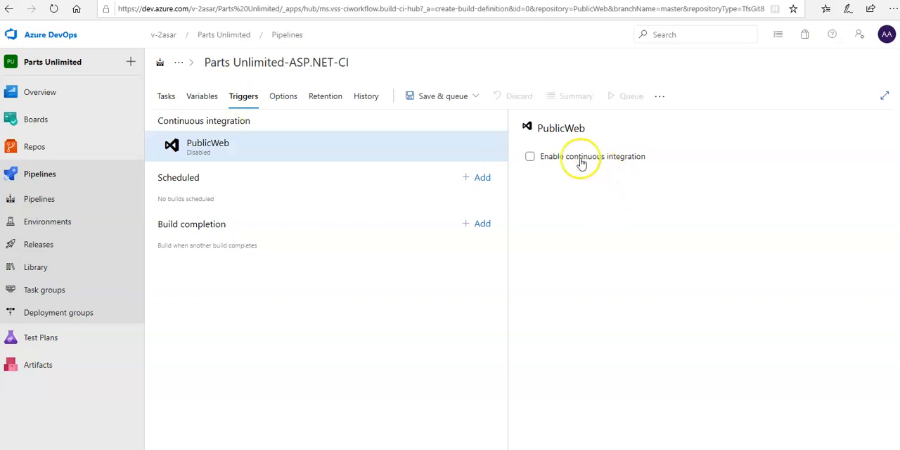
left_click(529, 158)
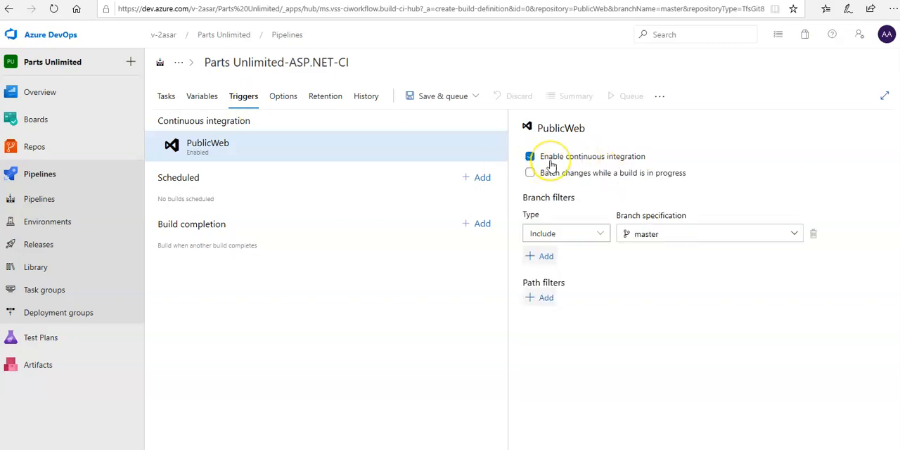
left_click(608, 314)
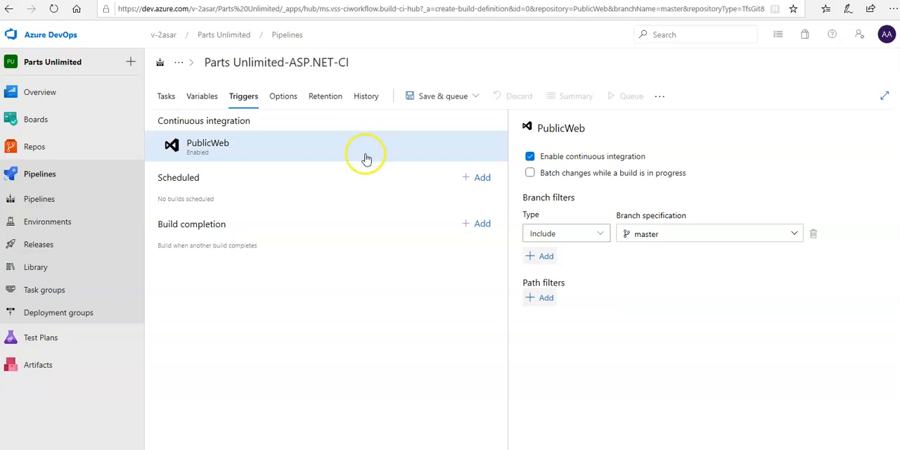
Step: Review the pipeline's build properties, work item linking, status badge and build job options
left_click(295, 105)
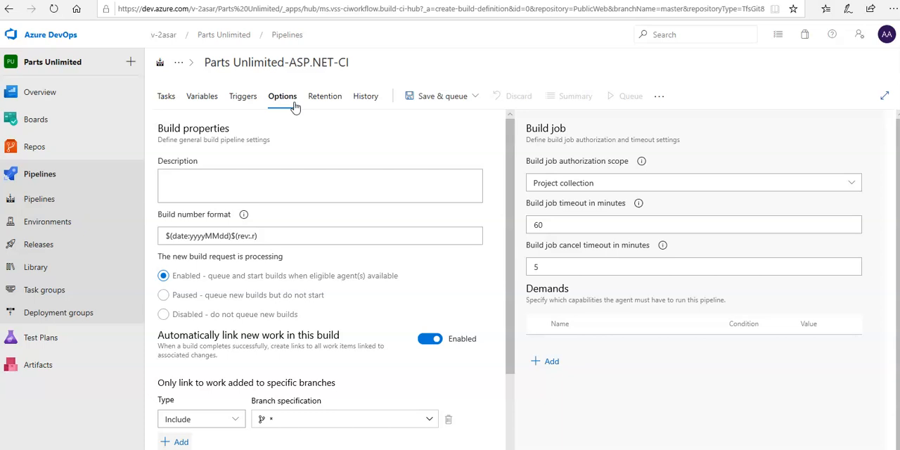
scroll(372, 362, "down", 3)
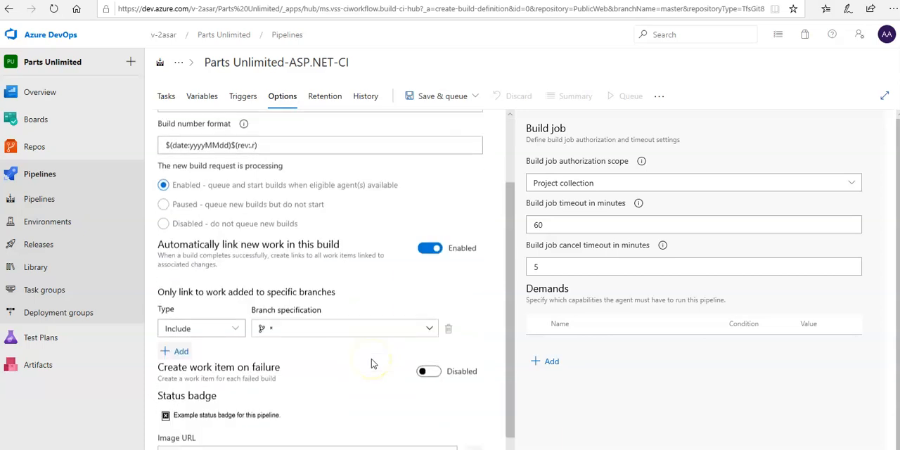
scroll(373, 363, "up", 2)
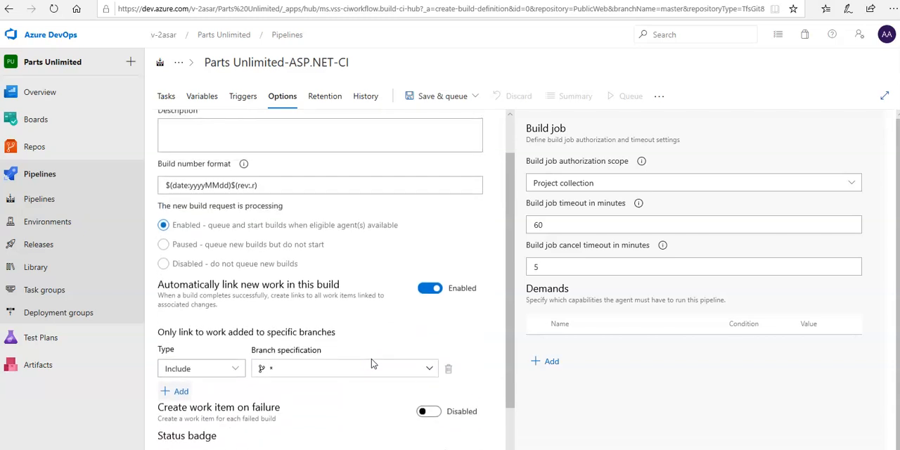
scroll(373, 363, "down", 3)
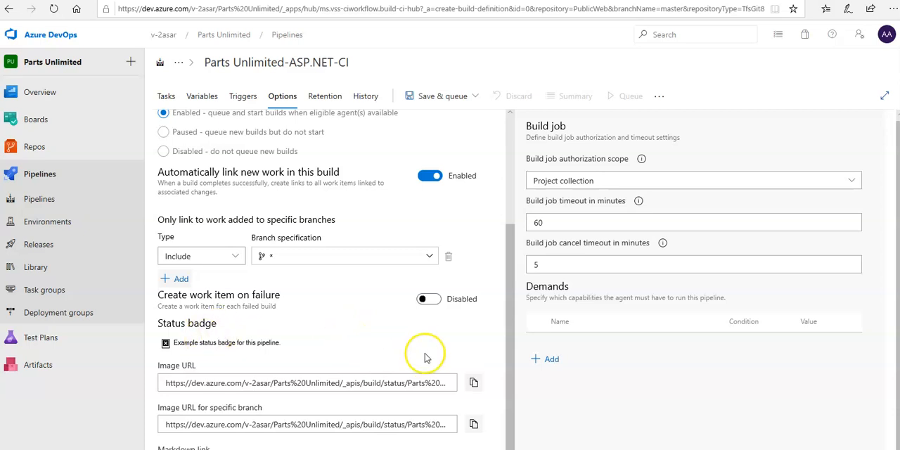
Step: Check the pipeline's retention settings through the project settings link in a new tab, and view its change history
left_click(329, 97)
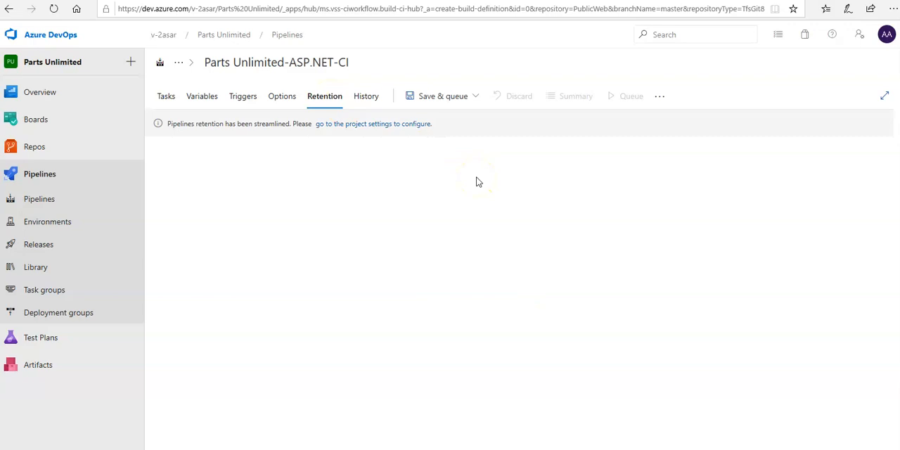
left_click(363, 131)
left_click(337, 125)
right_click(352, 126)
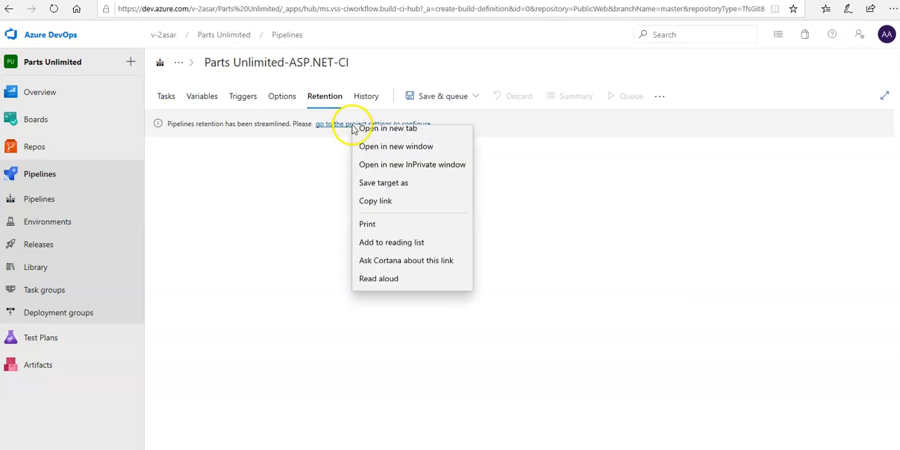
left_click(360, 138)
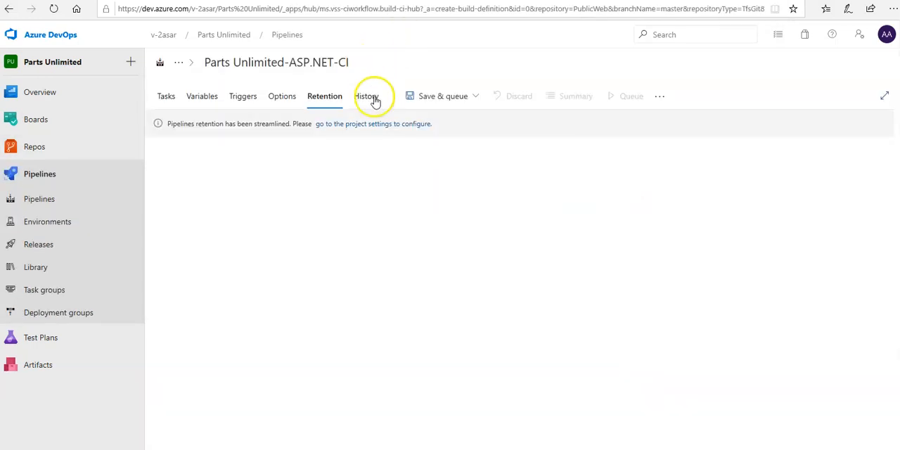
left_click(371, 98)
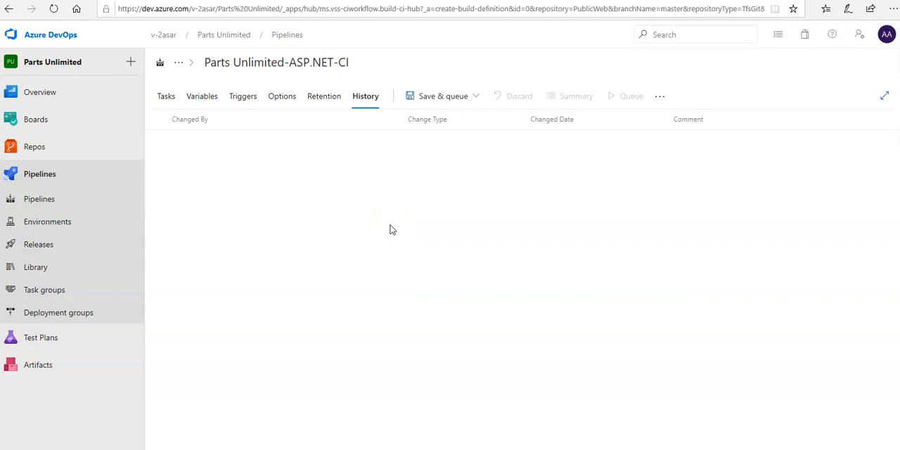
left_click(474, 102)
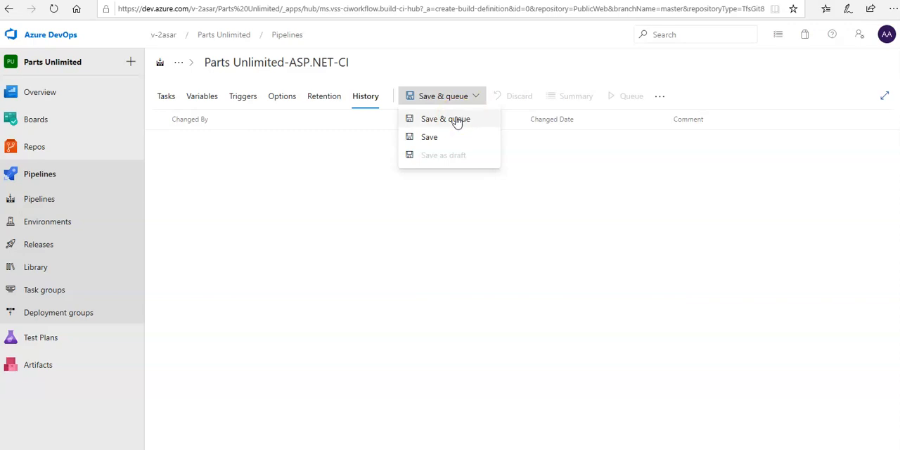
left_click(455, 119)
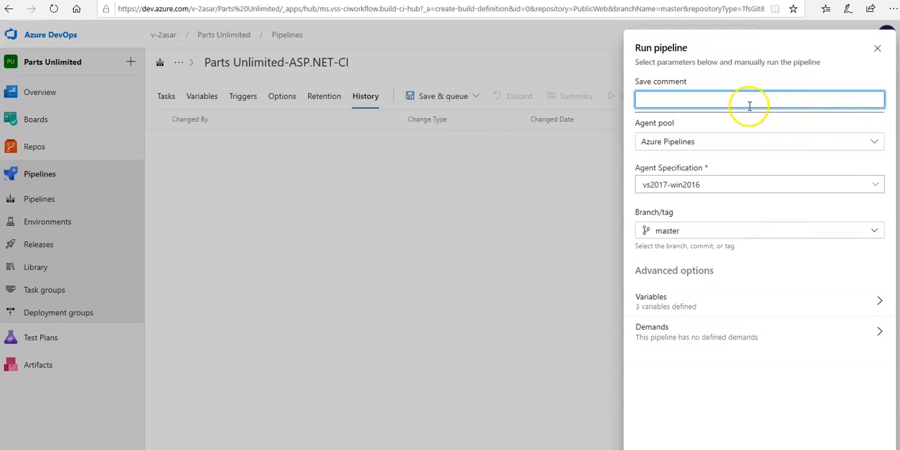
type("save")
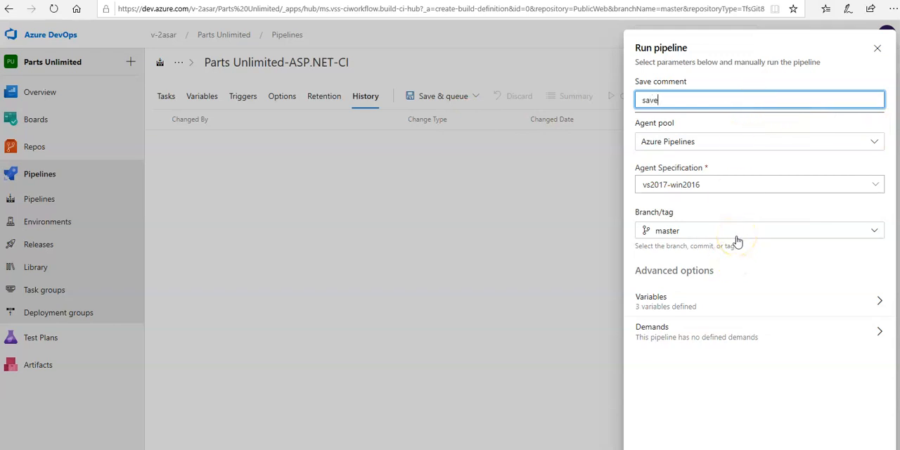
left_click(841, 146)
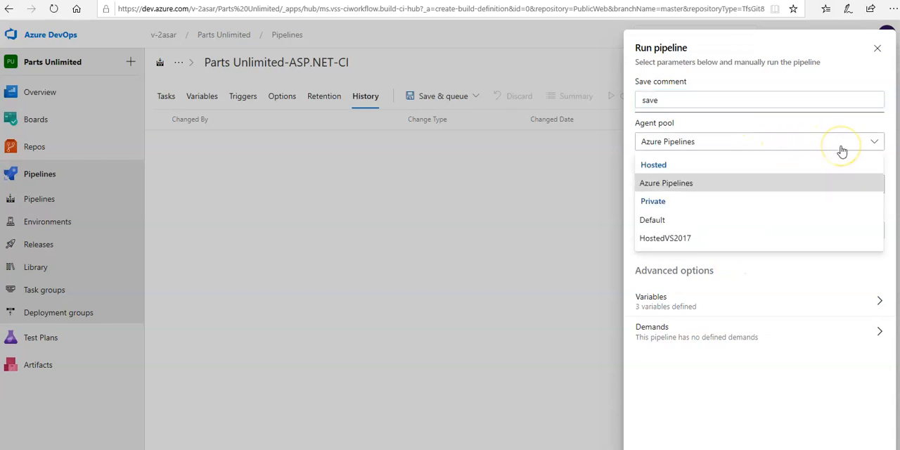
left_click(687, 240)
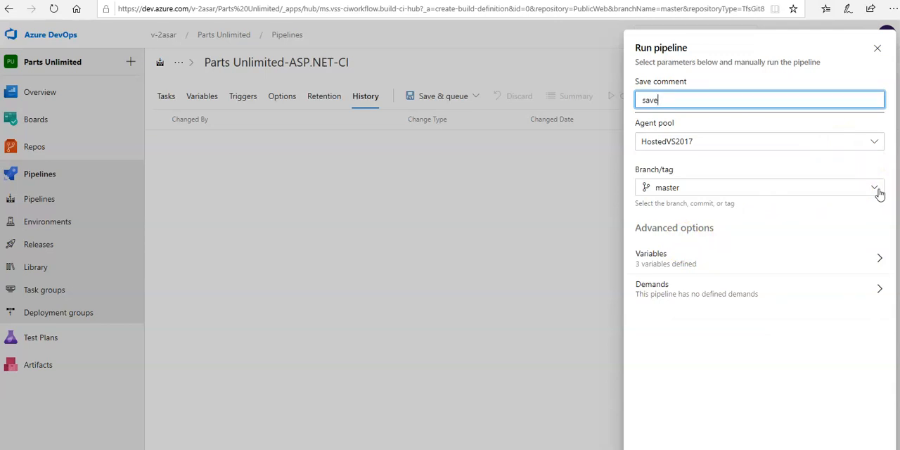
left_click(849, 214)
left_click(437, 447)
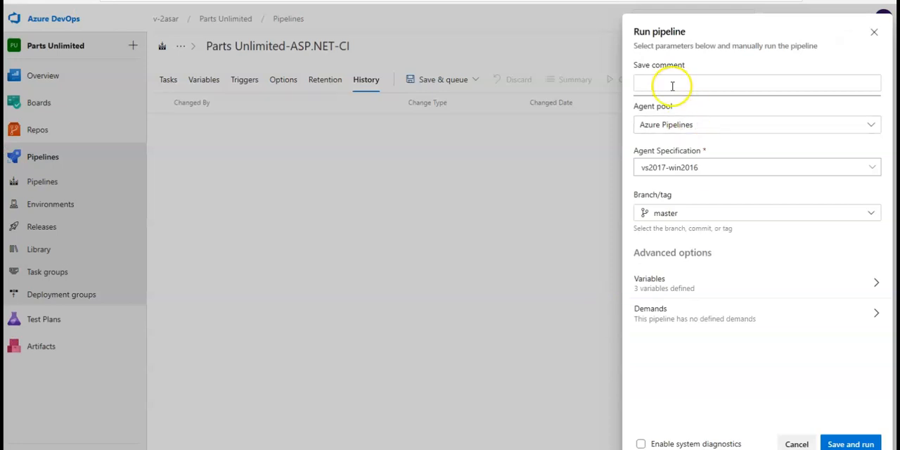
Step: Save and run the pipeline from master with the comment "save" on the HostedVS2017 agent pool, and open the agent job's log
left_click(673, 102)
type("save")
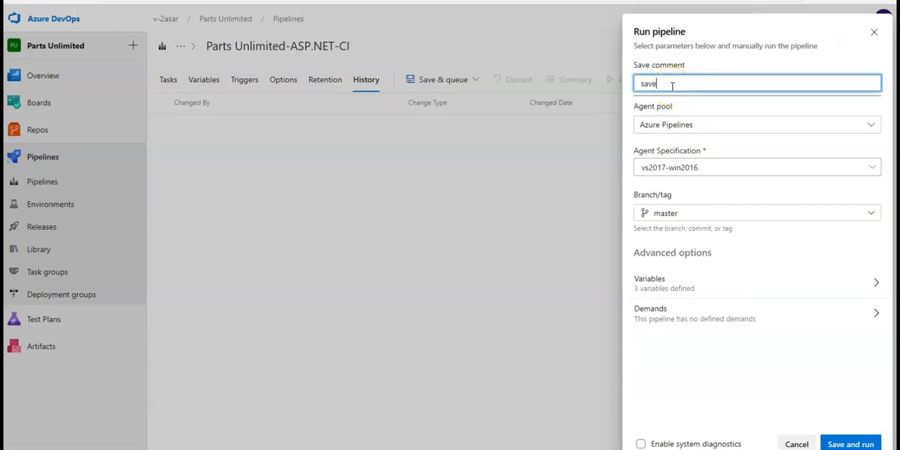
left_click(698, 120)
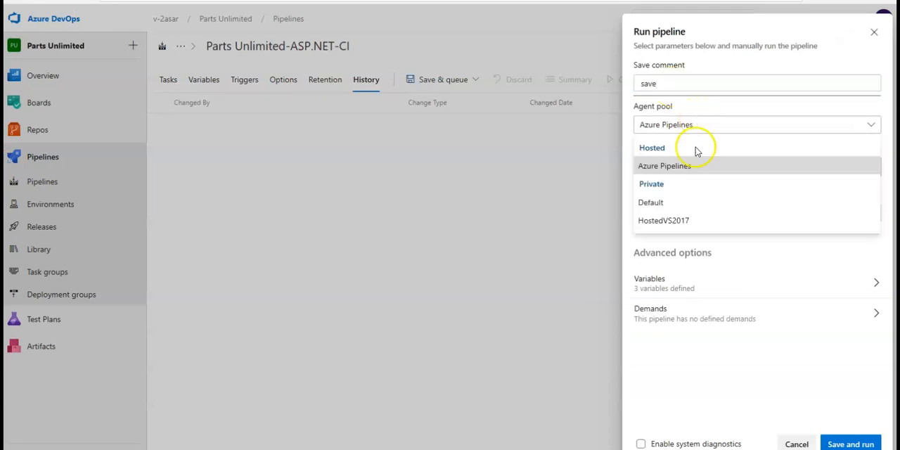
left_click(674, 222)
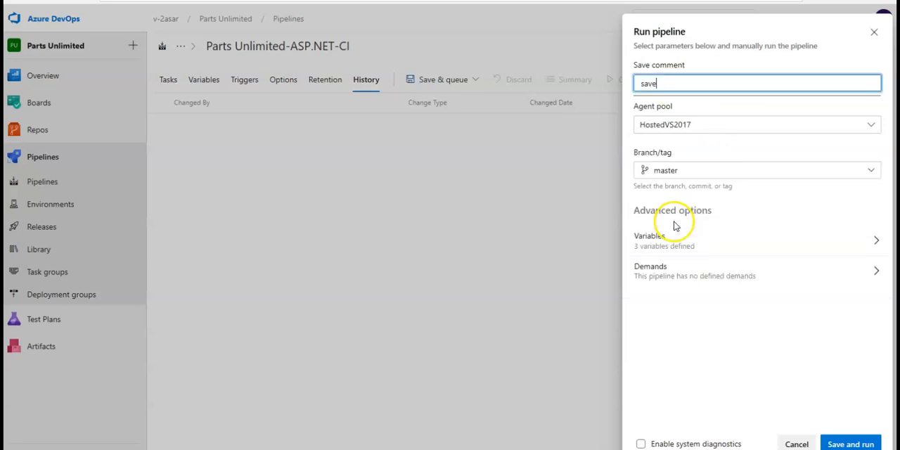
left_click(836, 442)
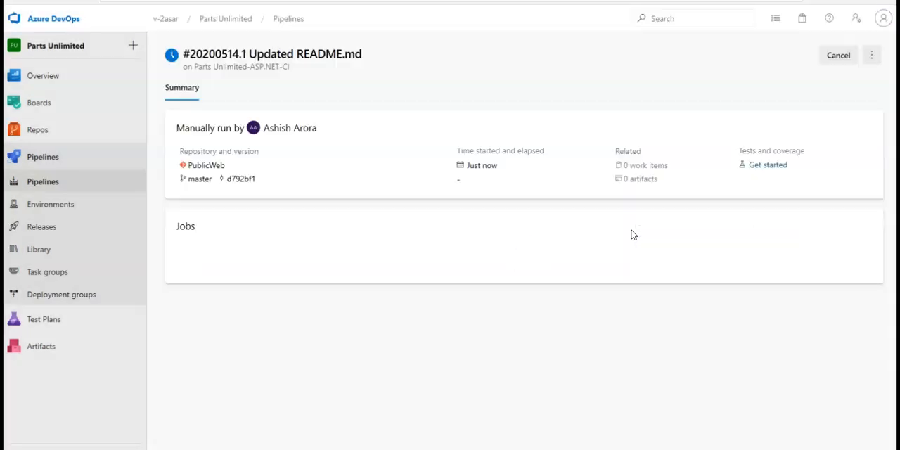
left_click(202, 281)
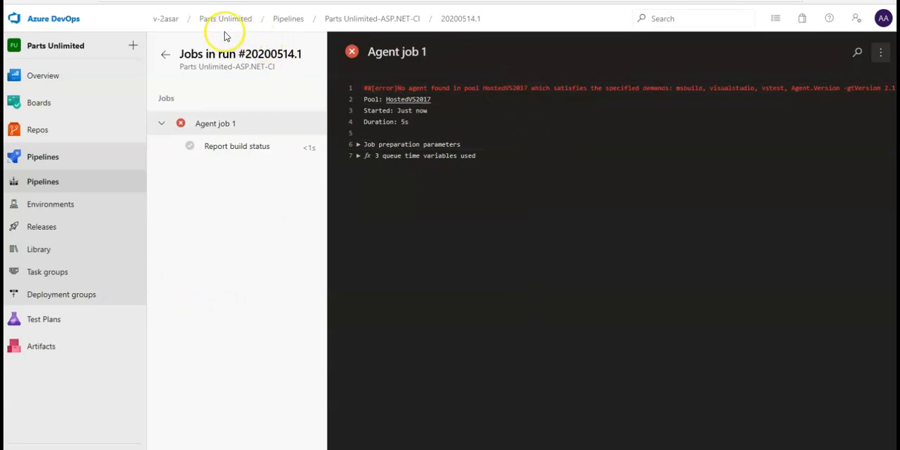
Step: Return to the pipelines list and open the Parts Unlimited-ASP.NET-CI pipeline for editing
left_click(289, 24)
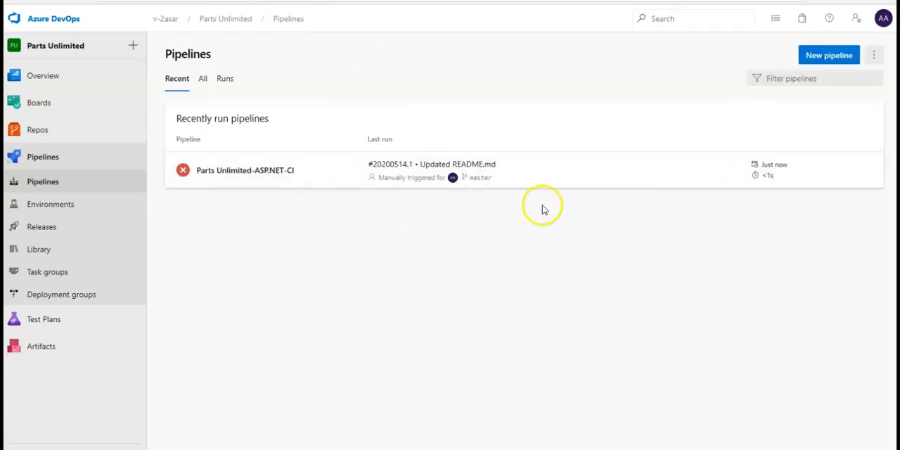
left_click(260, 171)
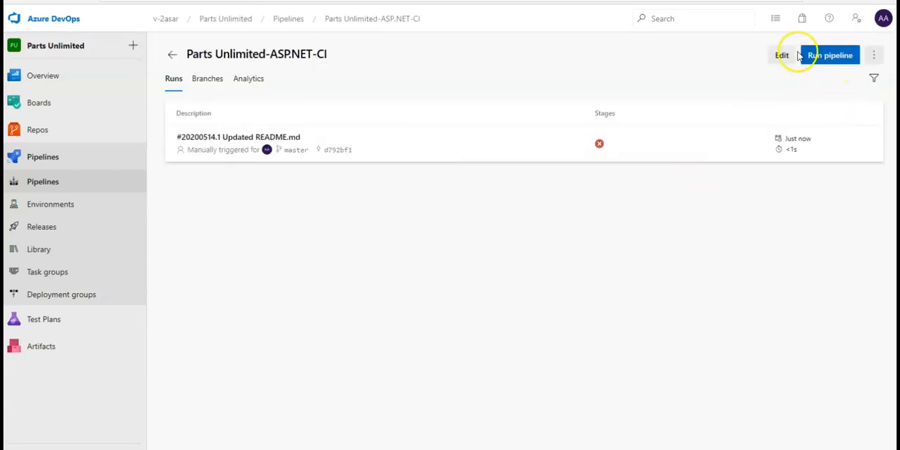
left_click(780, 55)
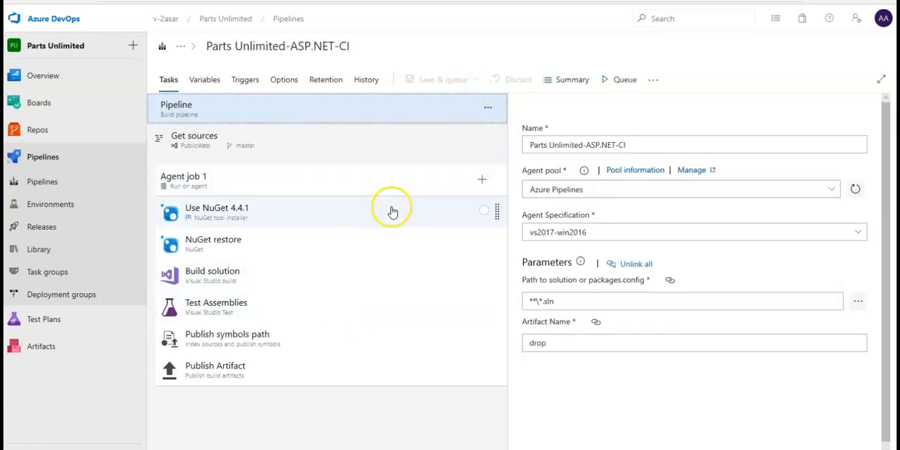
Step: Queue a run of the master branch on the Azure Pipelines pool with the vs2017-win2016 agent specification, and open Agent job 1
left_click(619, 82)
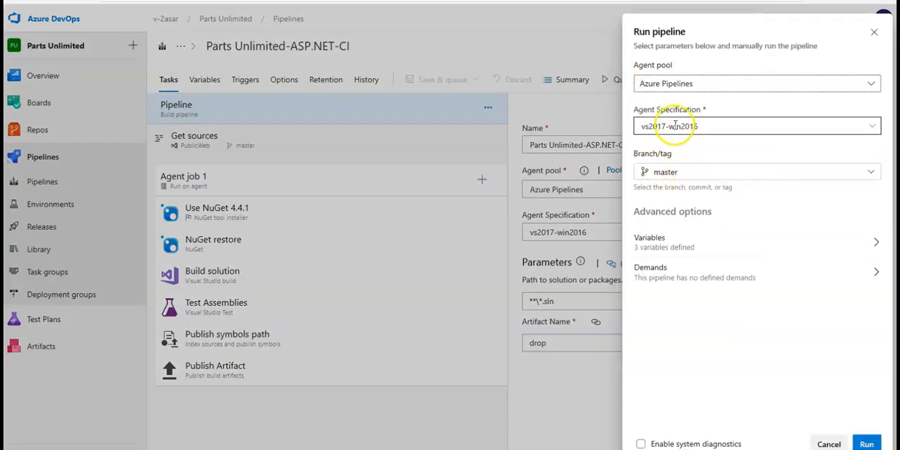
left_click(678, 125)
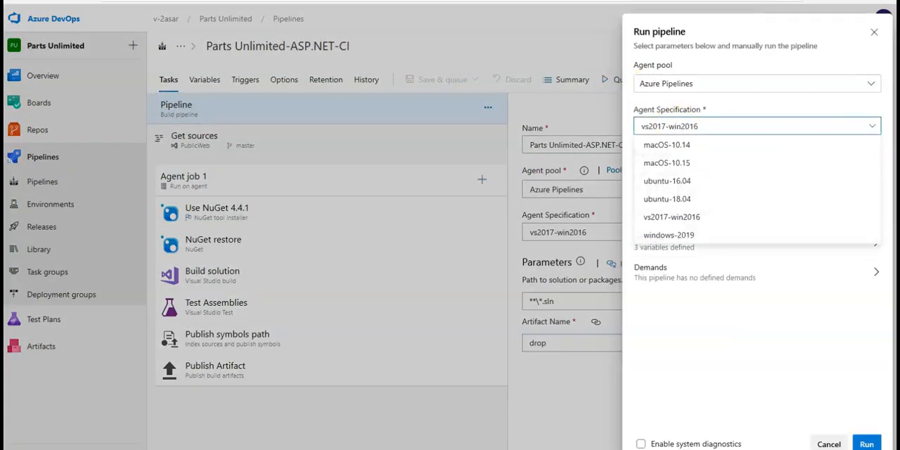
left_click(872, 129)
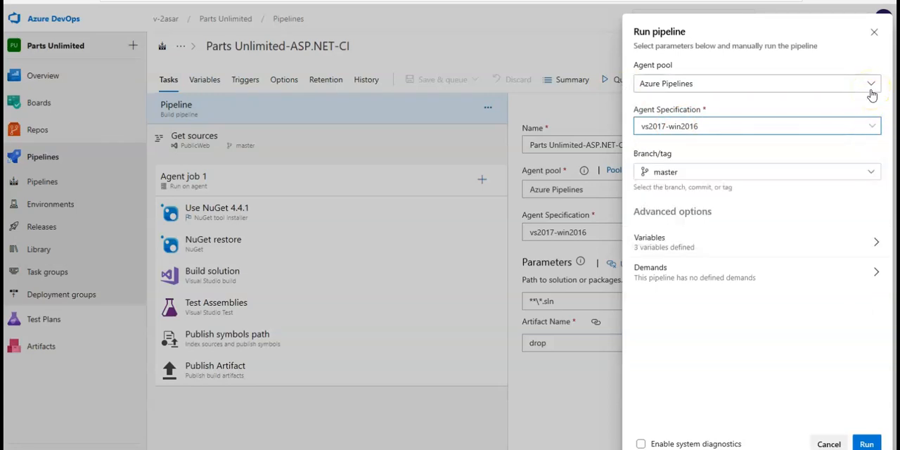
left_click(870, 90)
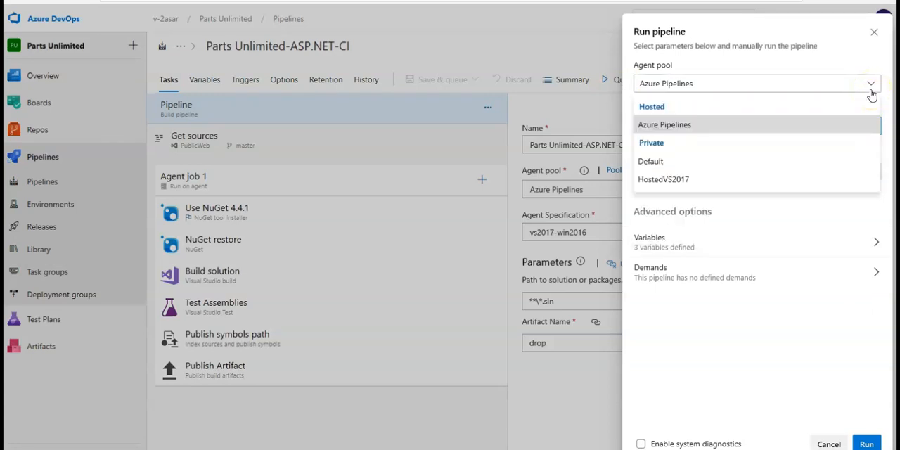
left_click(870, 91)
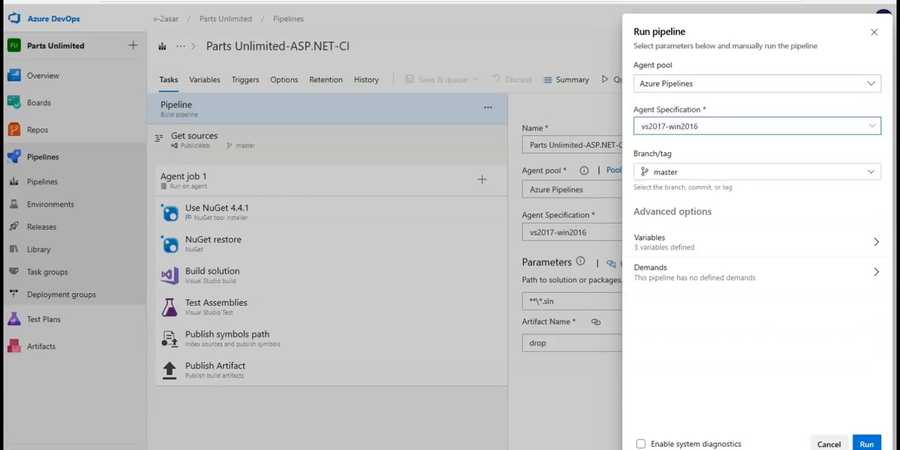
left_click(866, 443)
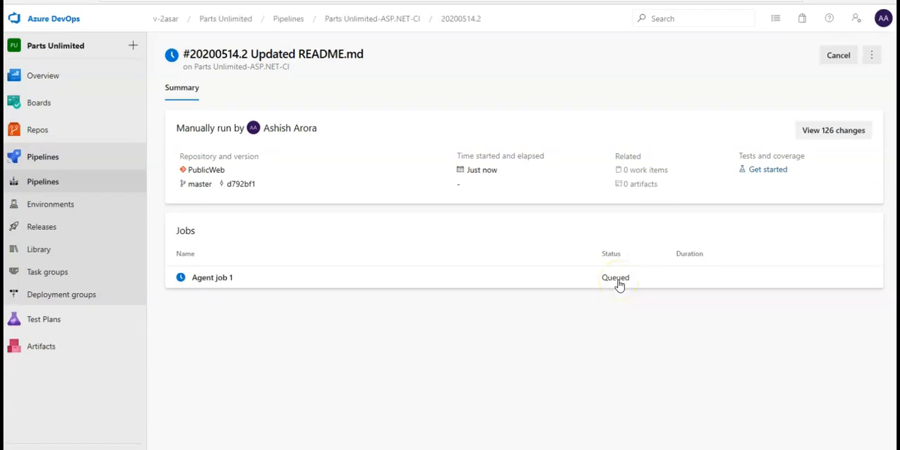
left_click(225, 279)
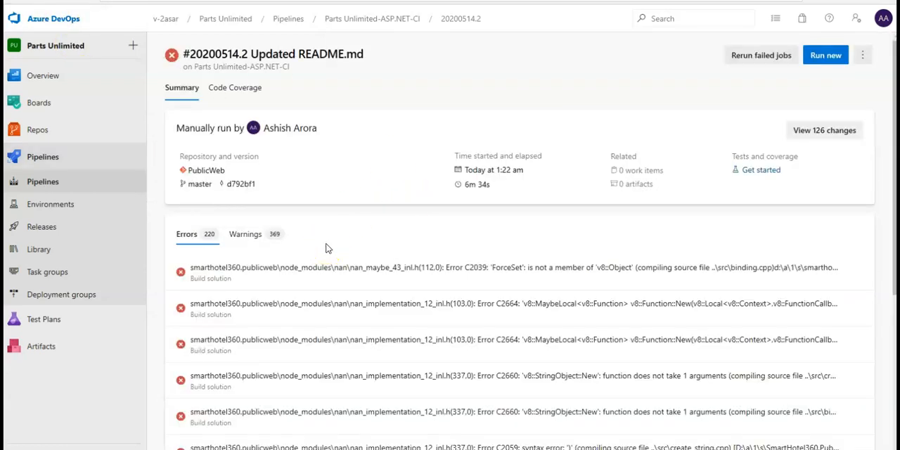
Step: Check the code coverage of the failed Parts Unlimited-ASP.NET-CI run and return to its summary
left_click(236, 90)
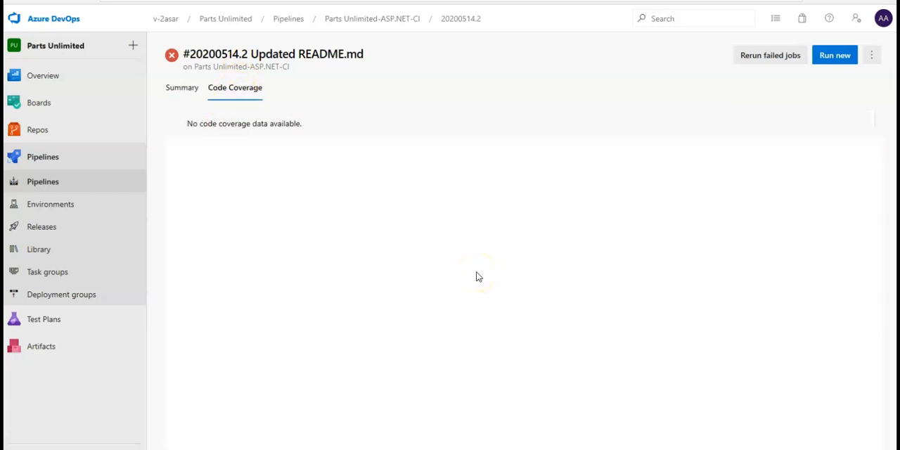
left_click(185, 92)
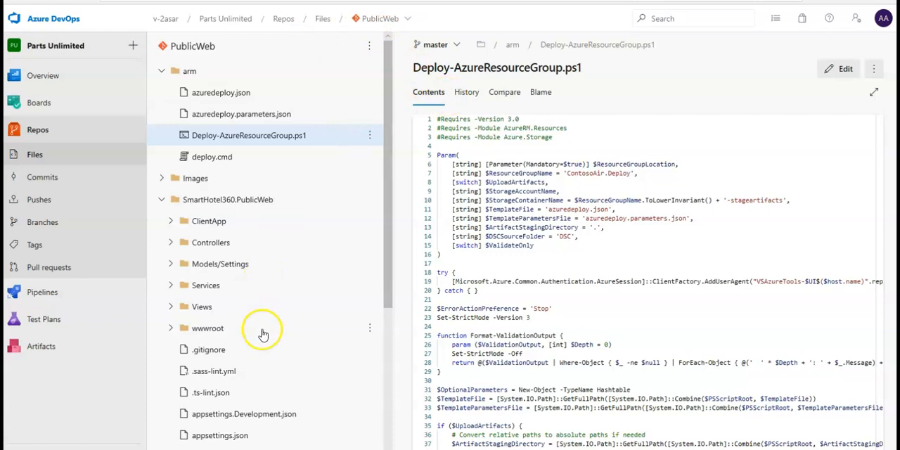
Step: Look through the PublicWeb repository's file tree and collapse the arm and SmartHotel360.PublicWeb folders
scroll(262, 331, "down", 5)
scroll(263, 335, "up", 3)
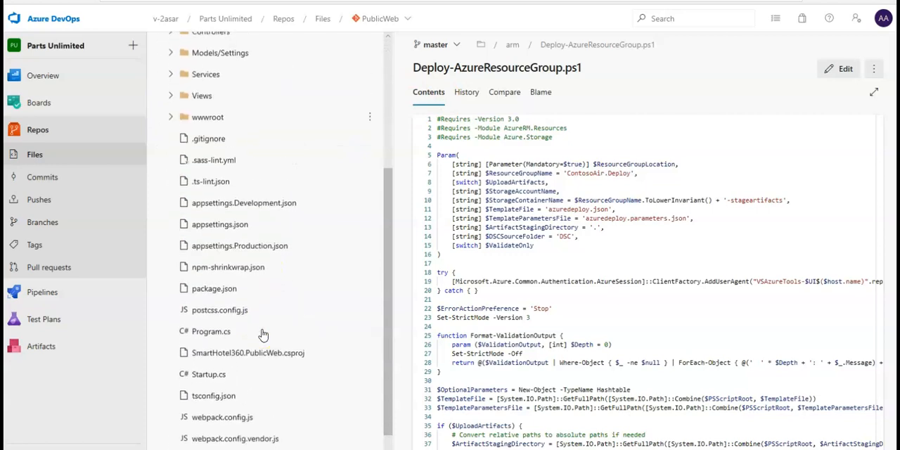
scroll(262, 330, "up", 7)
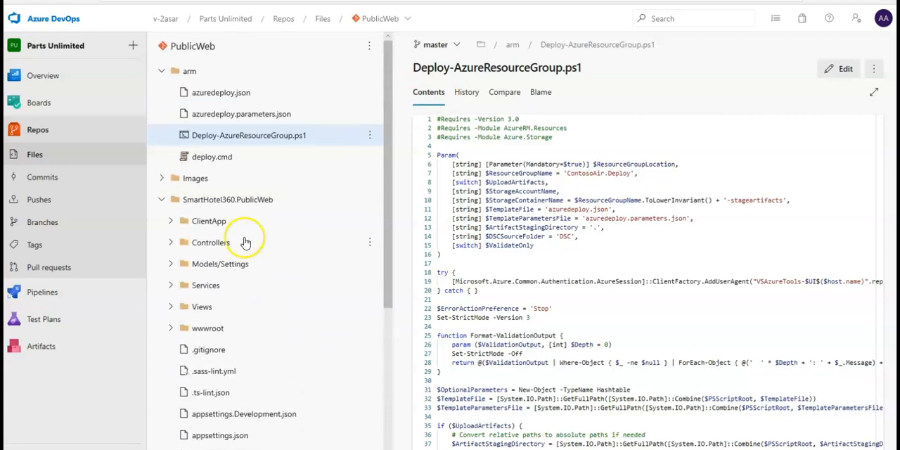
left_click(161, 71)
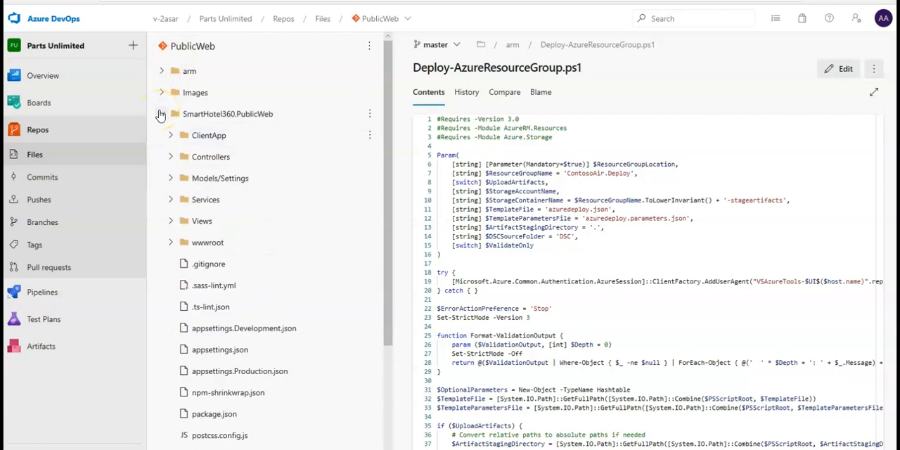
left_click(161, 114)
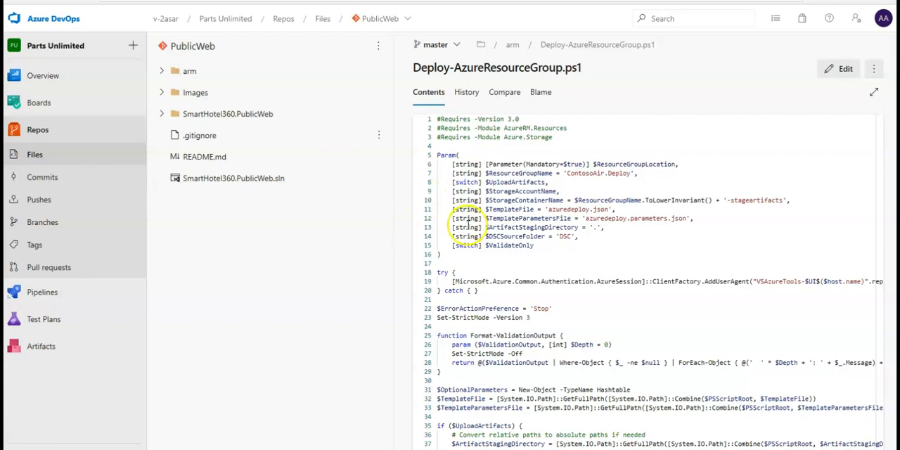
Step: View the branches available in the PublicWeb repository and the list of repositories in the project
left_click(456, 47)
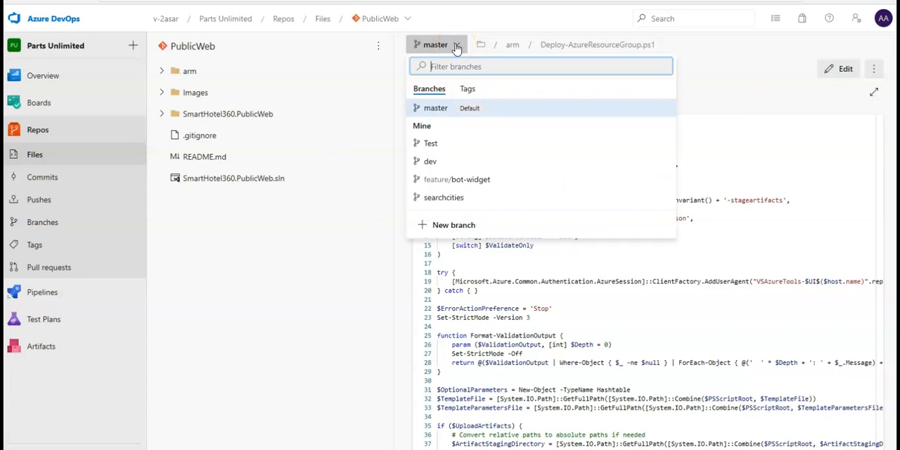
left_click(226, 27)
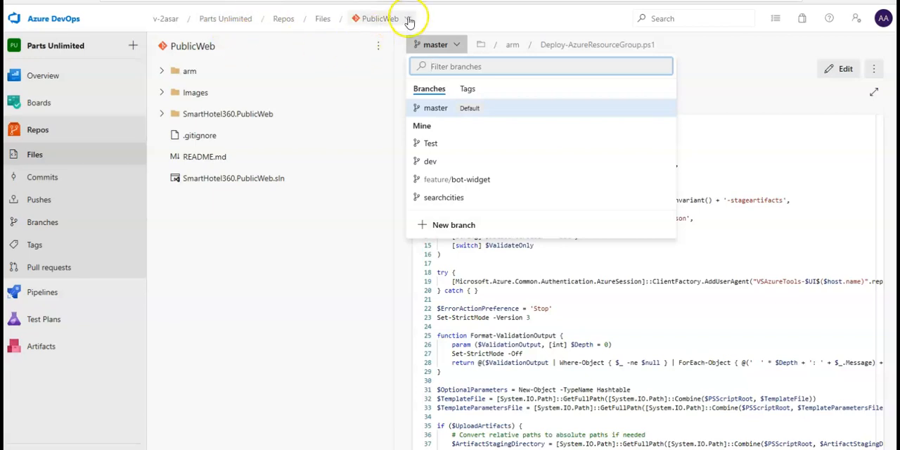
left_click(430, 108)
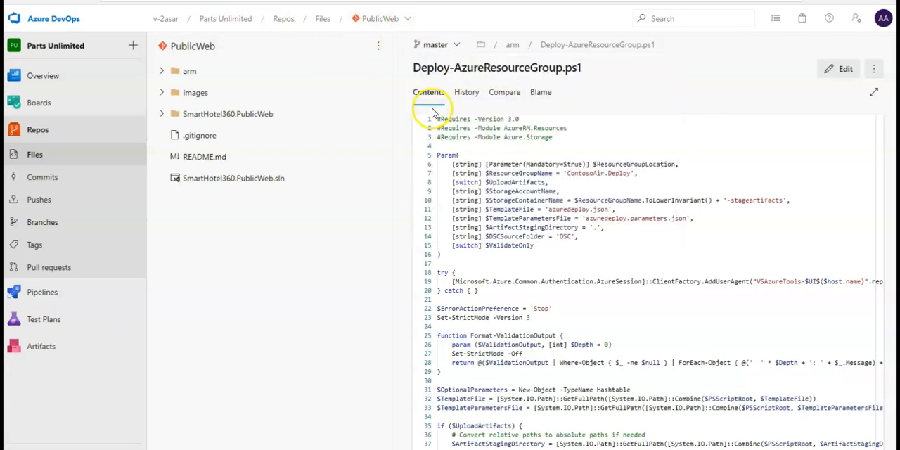
left_click(402, 22)
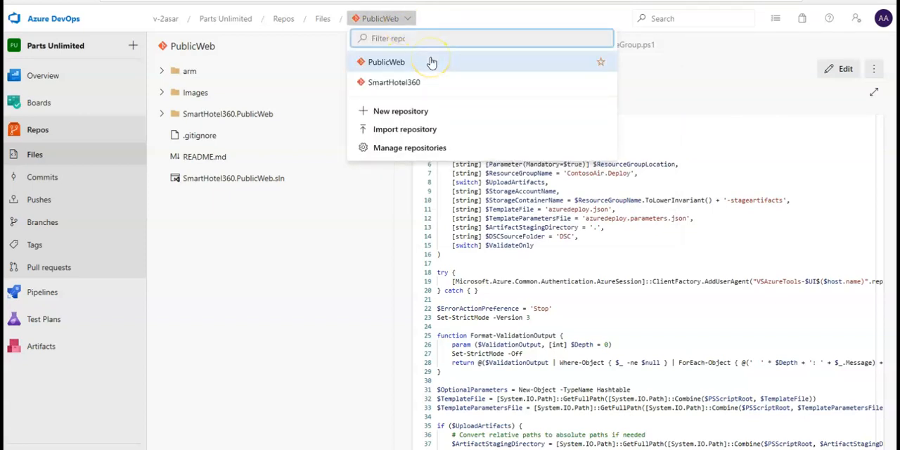
left_click(413, 65)
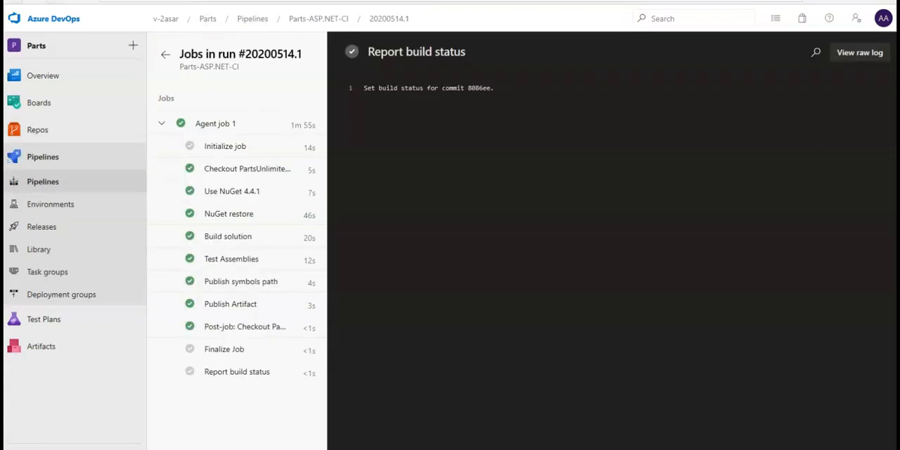
left_click(372, 209)
Step: Open the summary of Parts-ASP.NET-CI run 20200514.1, check its test results, and return to the summary
left_click(384, 27)
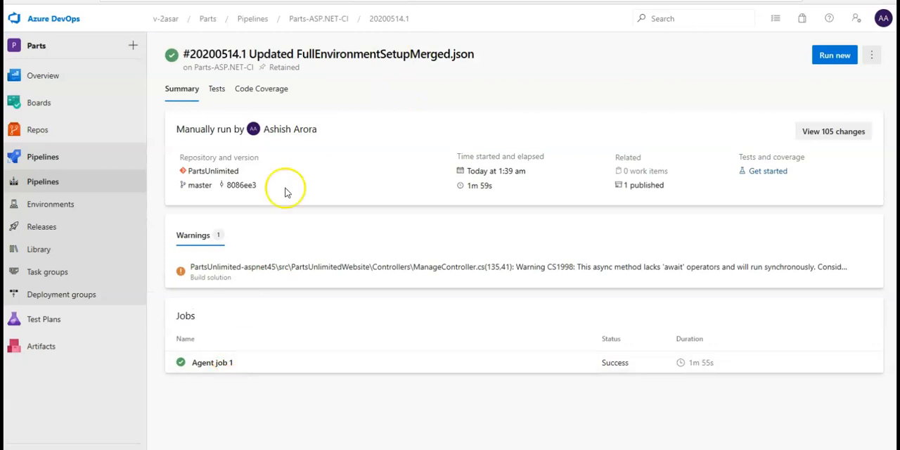
left_click(217, 89)
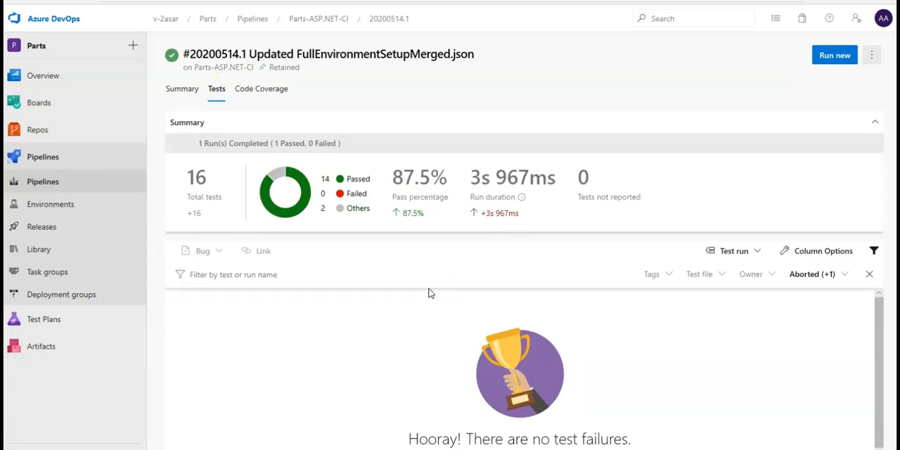
left_click(176, 90)
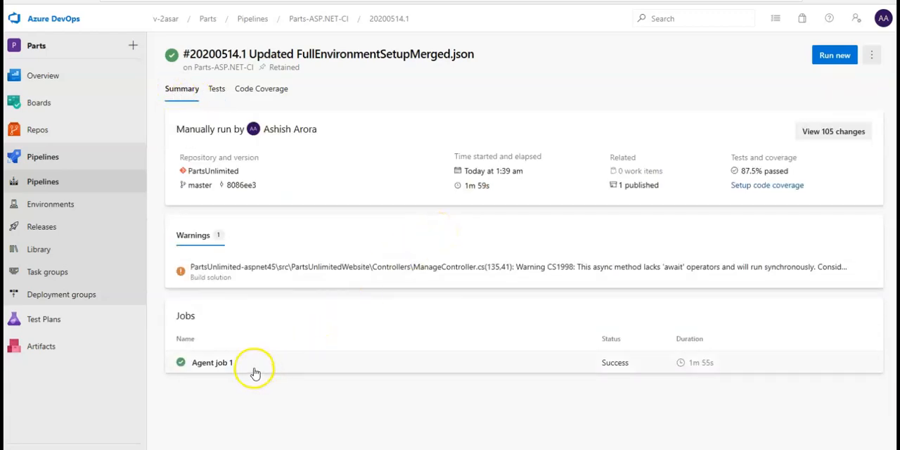
Step: Inspect Agent job 1's Finalize Job and Use NuGet 4.4.1 logs, and reopen the run's test results
left_click(221, 364)
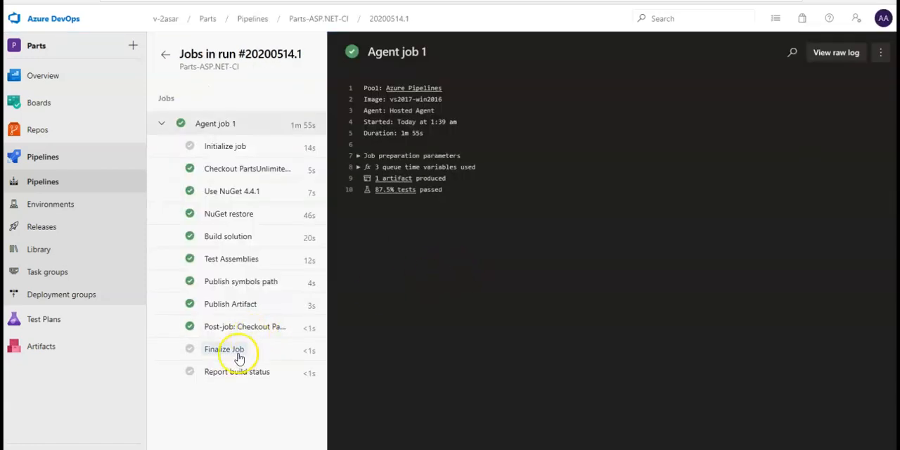
left_click(239, 349)
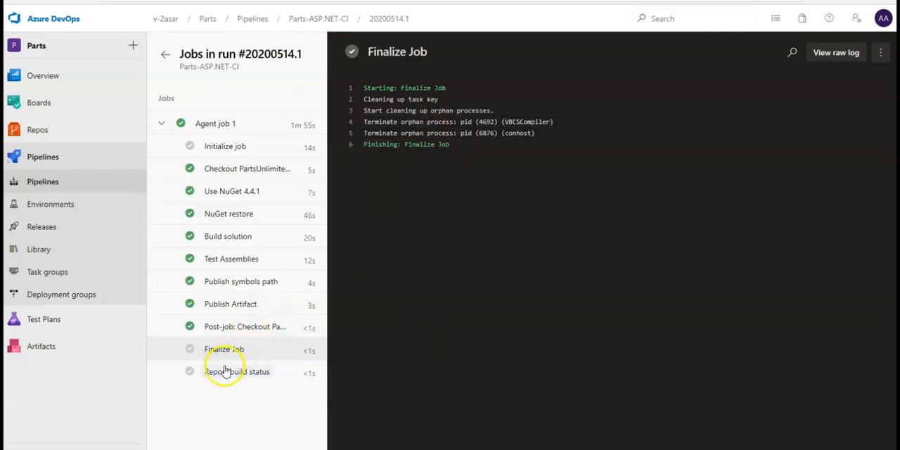
left_click(232, 193)
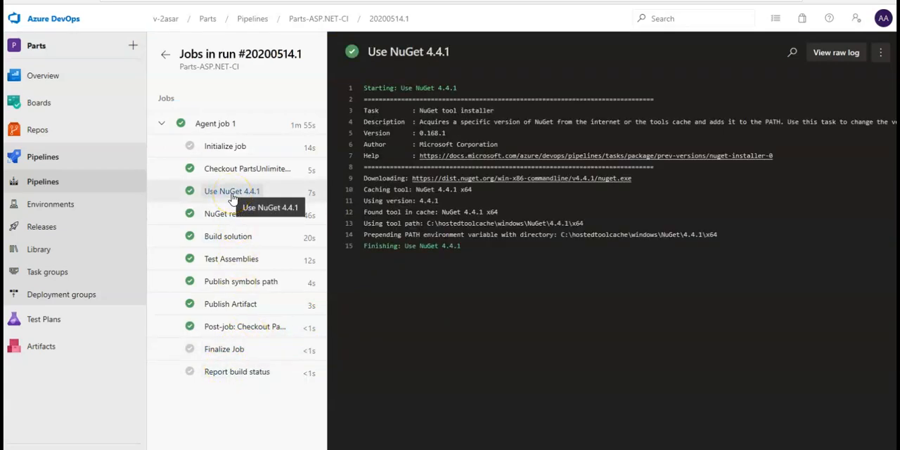
left_click(390, 19)
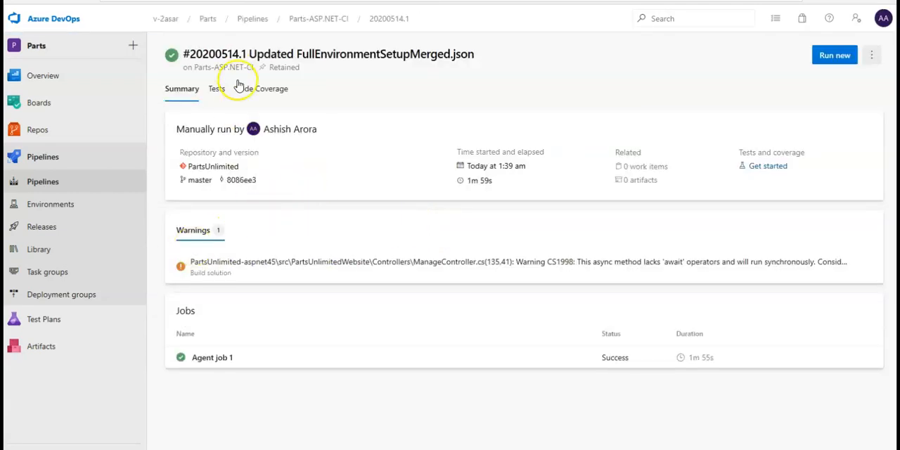
left_click(208, 93)
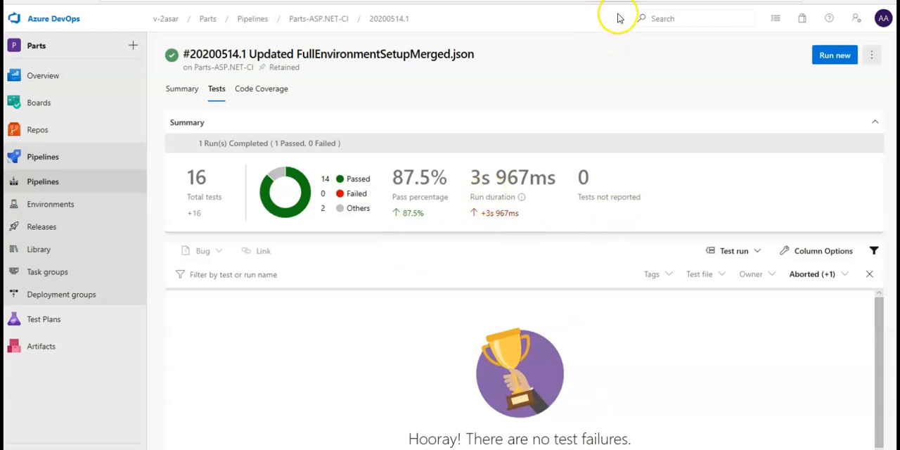
Step: Browse the PartsUnlimited repository files under PartsUnlimited-aspnet45/src/PartsUnlimitedWebsite and open Views/Home/Index.cshtml
mouse_move(41, 134)
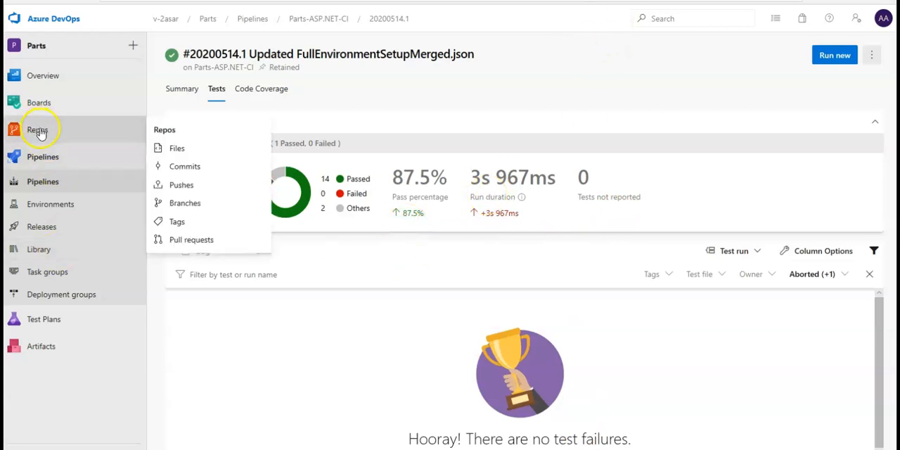
left_click(193, 149)
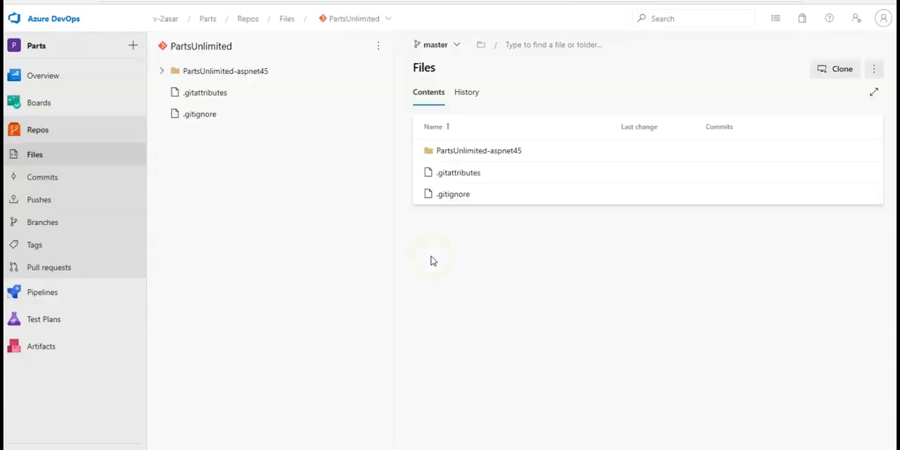
left_click(162, 75)
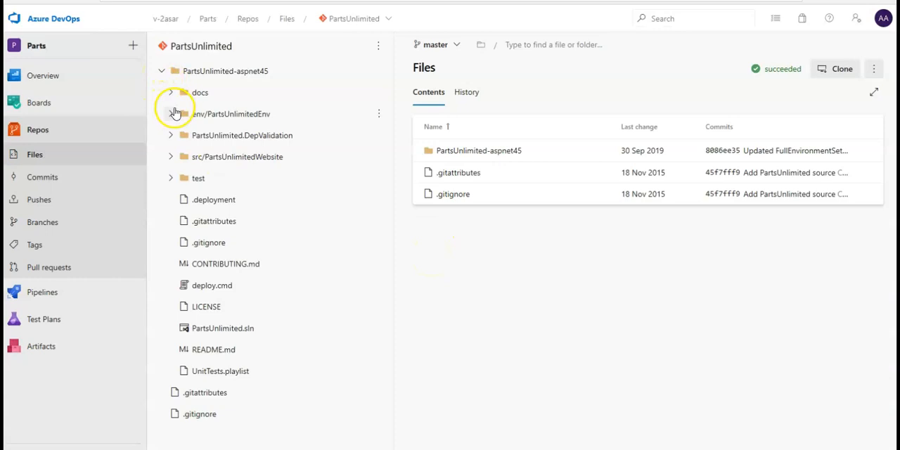
left_click(170, 156)
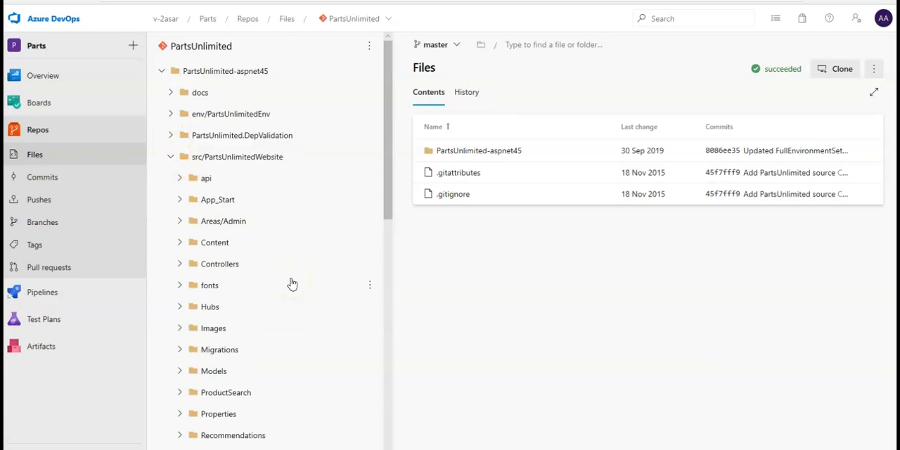
scroll(292, 283, "down", 3)
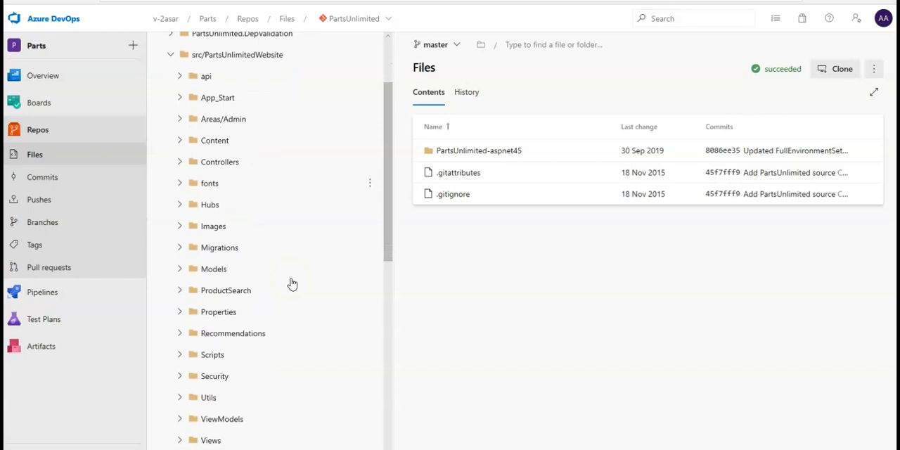
scroll(292, 283, "down", 5)
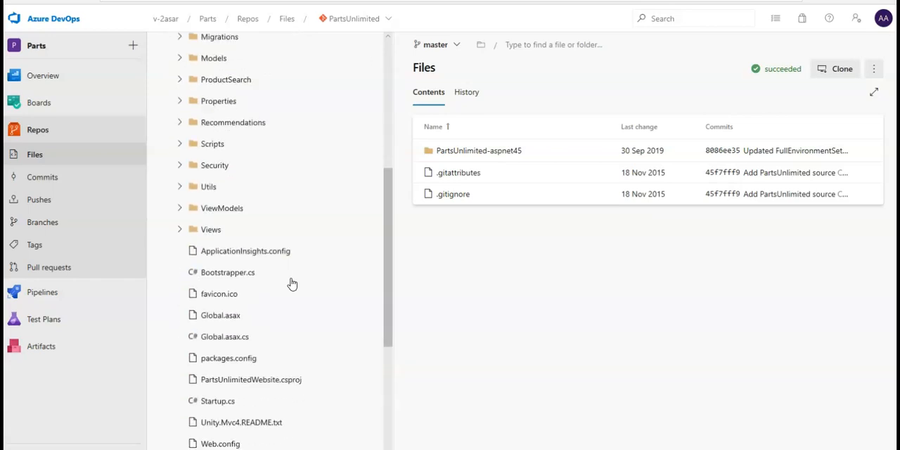
scroll(292, 283, "up", 5)
mouse_move(86, 92)
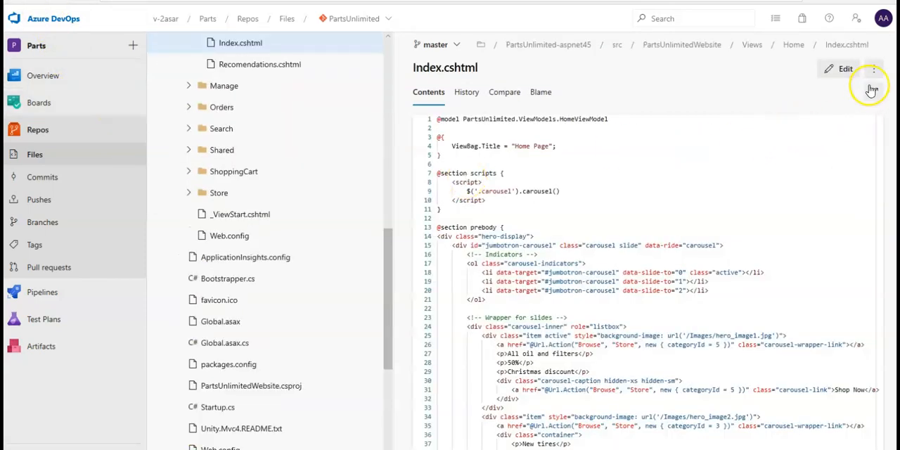
Step: Edit Index.cshtml in full-screen view, set ViewBag.Title to "Home Page!!!", and commit to master with the comment "Updated Index.cshtml"
left_click(870, 94)
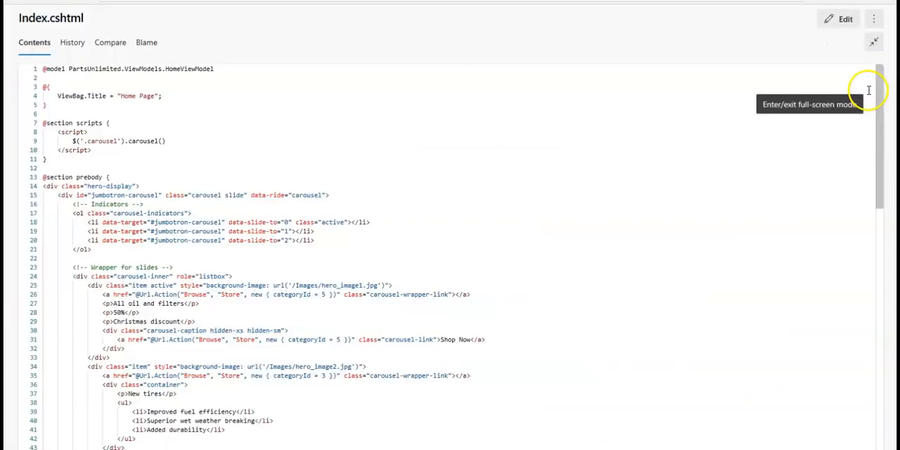
left_click(829, 21)
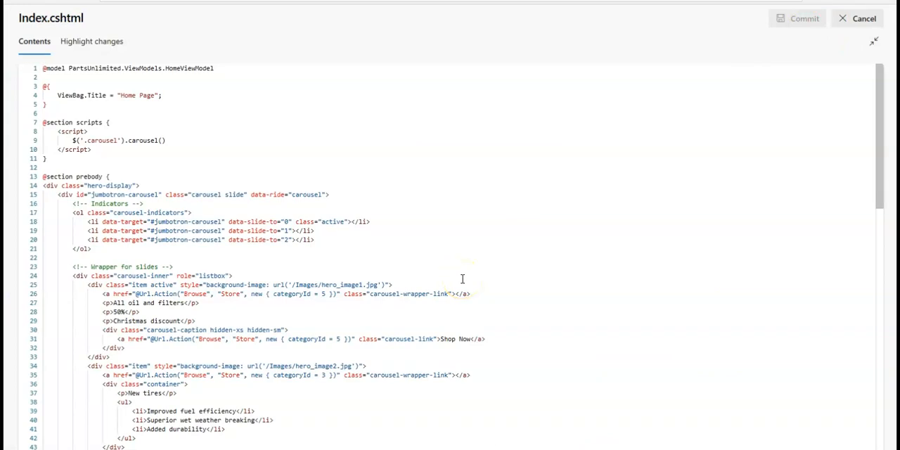
left_click(218, 271)
left_click(155, 100)
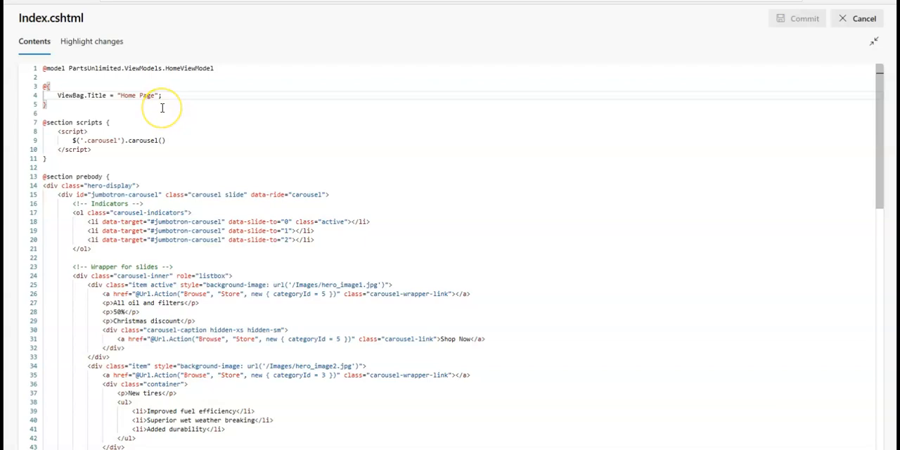
type("!!!")
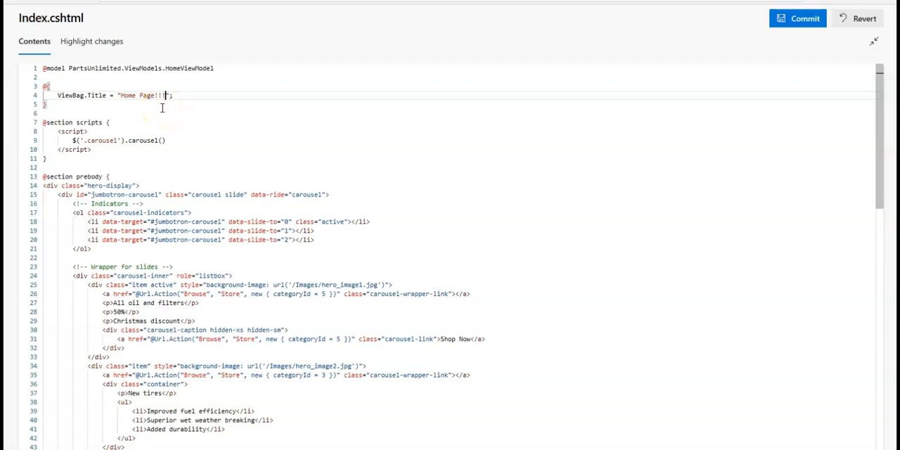
left_click(213, 113)
left_click(799, 20)
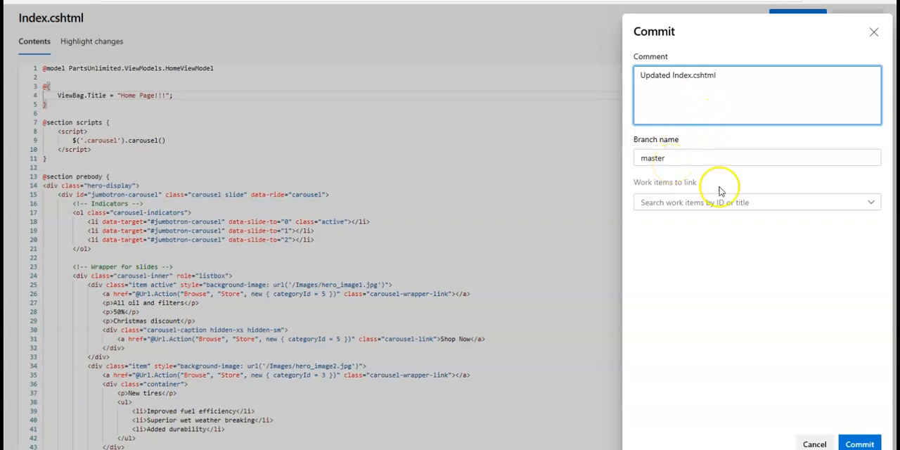
left_click(858, 444)
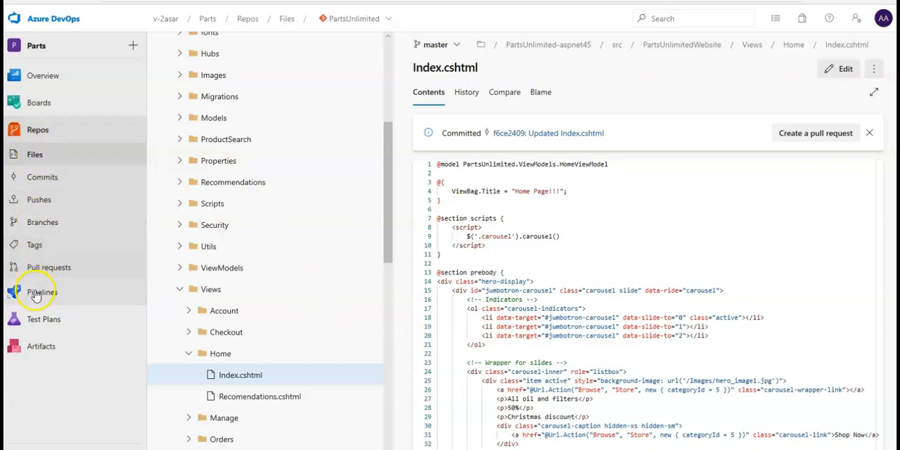
Step: Open the PartsUnlimitedE2E pipeline's run for the Index.cshtml commit and view its NuGet restore log
mouse_move(84, 309)
left_click(184, 316)
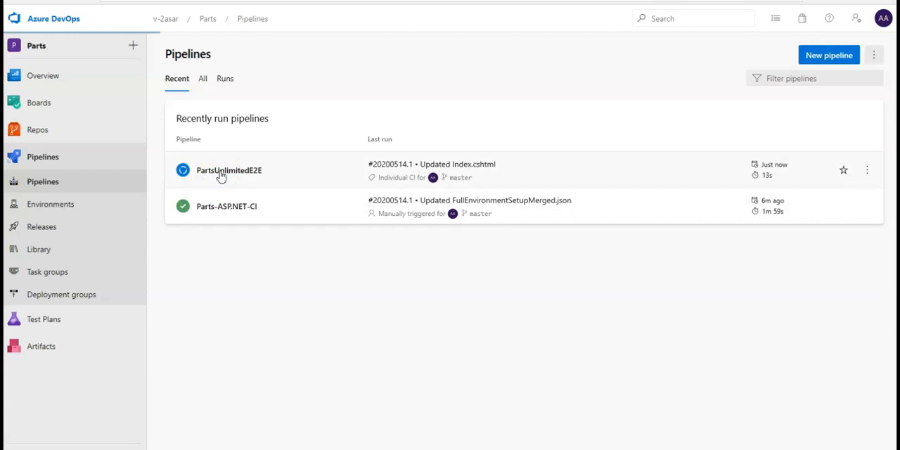
left_click(216, 149)
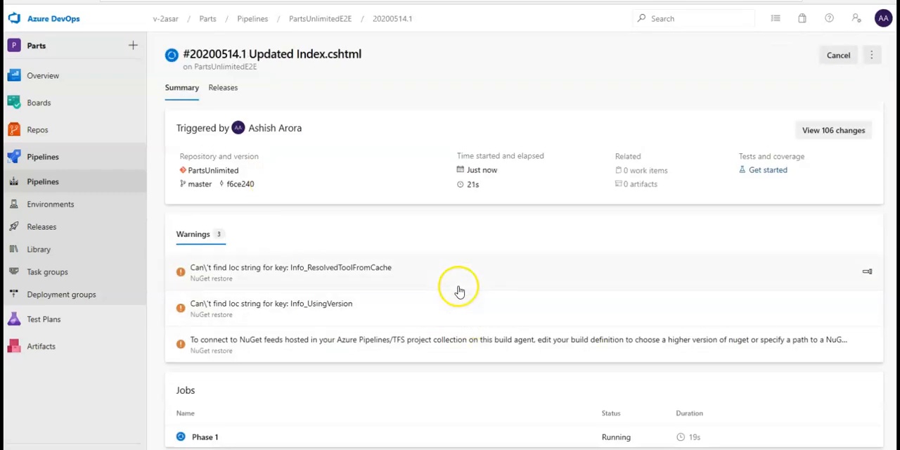
left_click(377, 322)
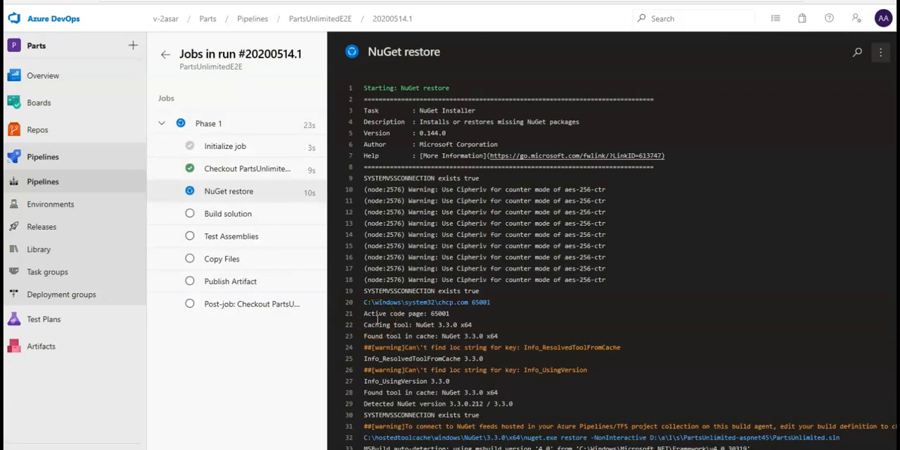